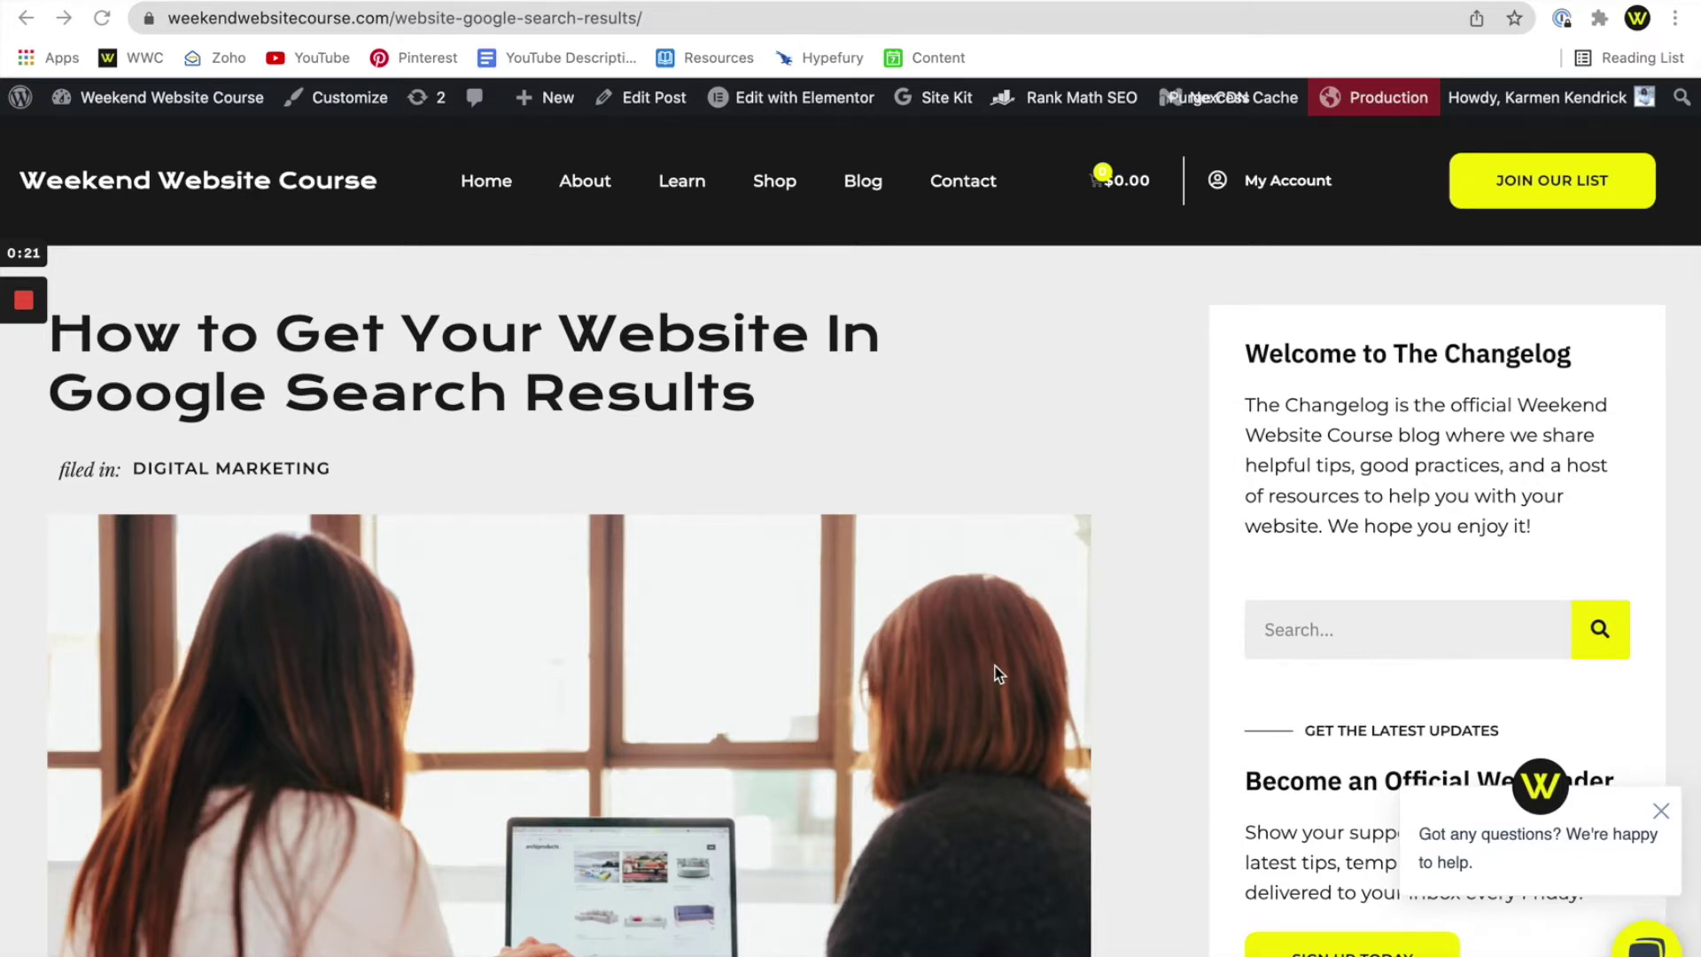
Scroll the live post down until 'Last Updated: March 2, 2022' shows below the affiliate notice.
{"action": "scroll", "coordinate": [1184, 632], "scroll_direction": "down", "scroll_amount": 10}
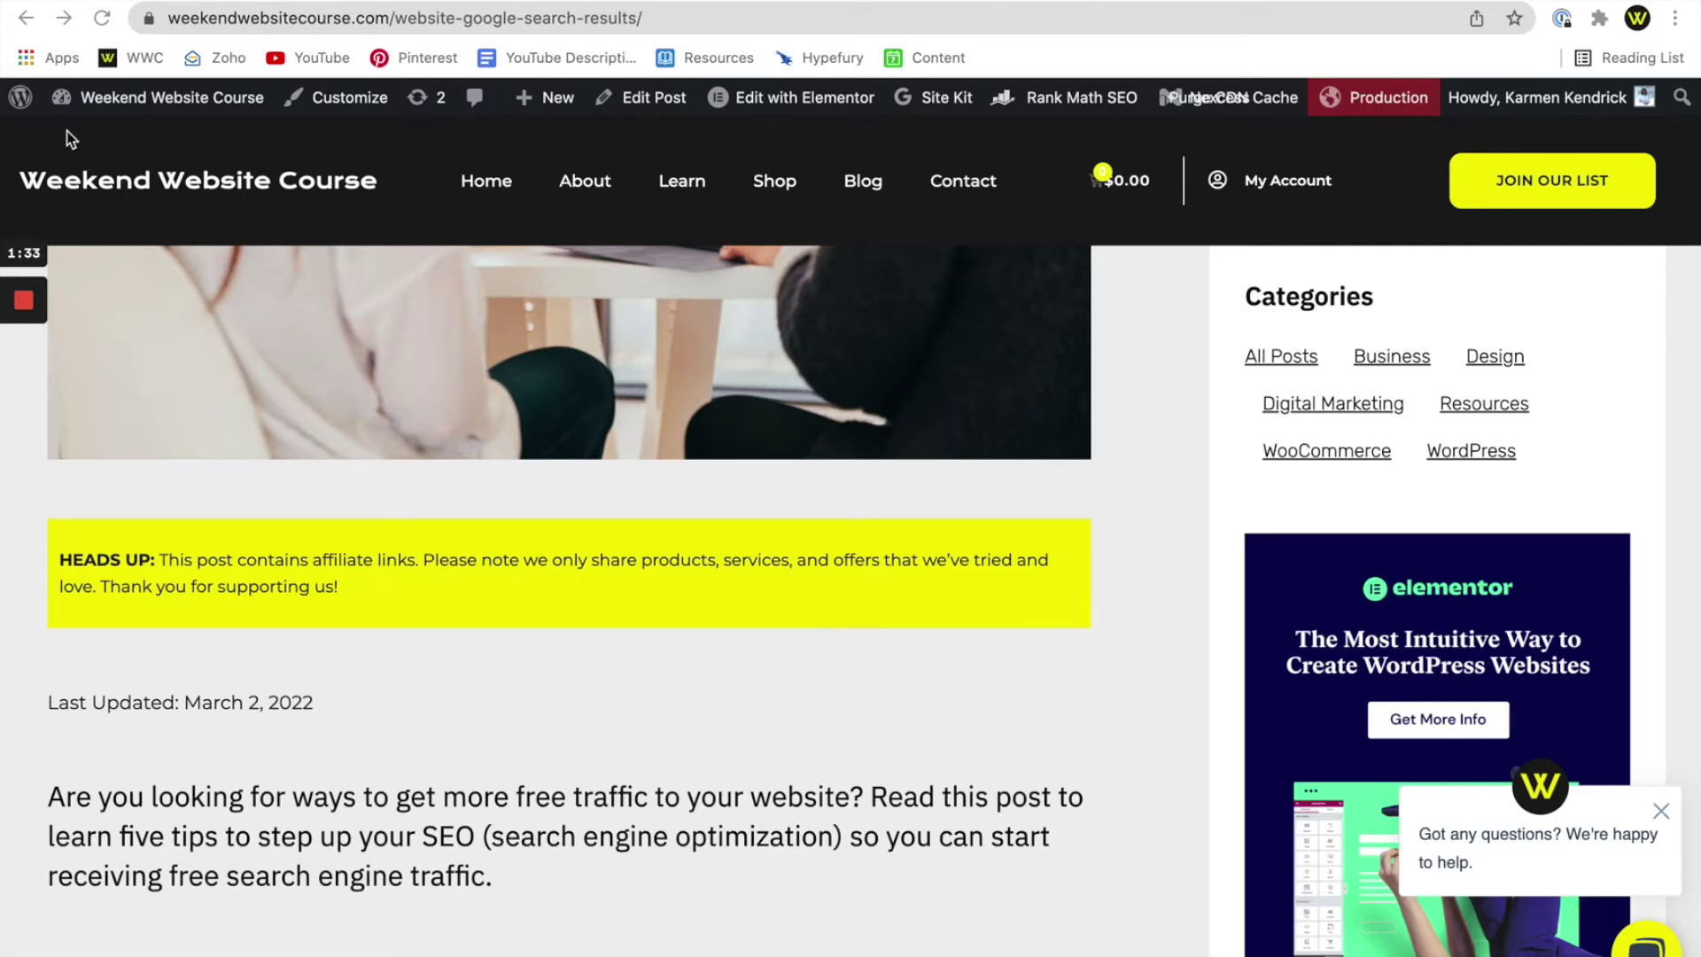
Go from the site's admin bar to the Dashboard, then on to Elementor's Theme Builder.
{"action": "mouse_move", "coordinate": [155, 105]}
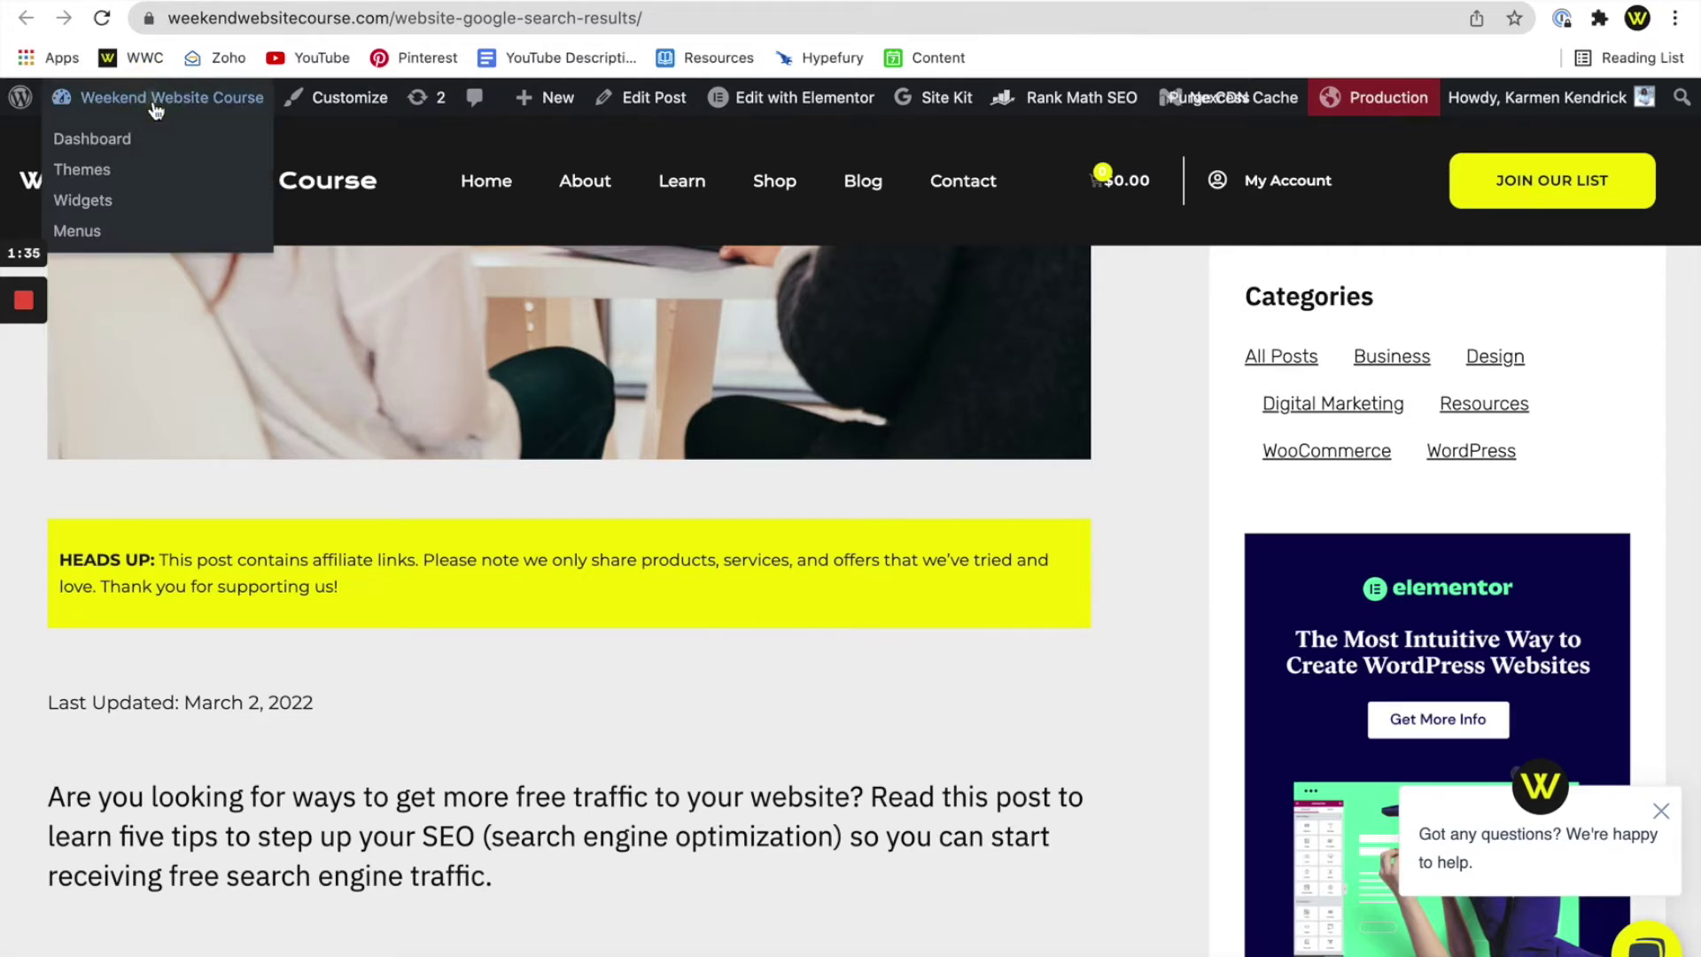
{"action": "left_click", "coordinate": [113, 140]}
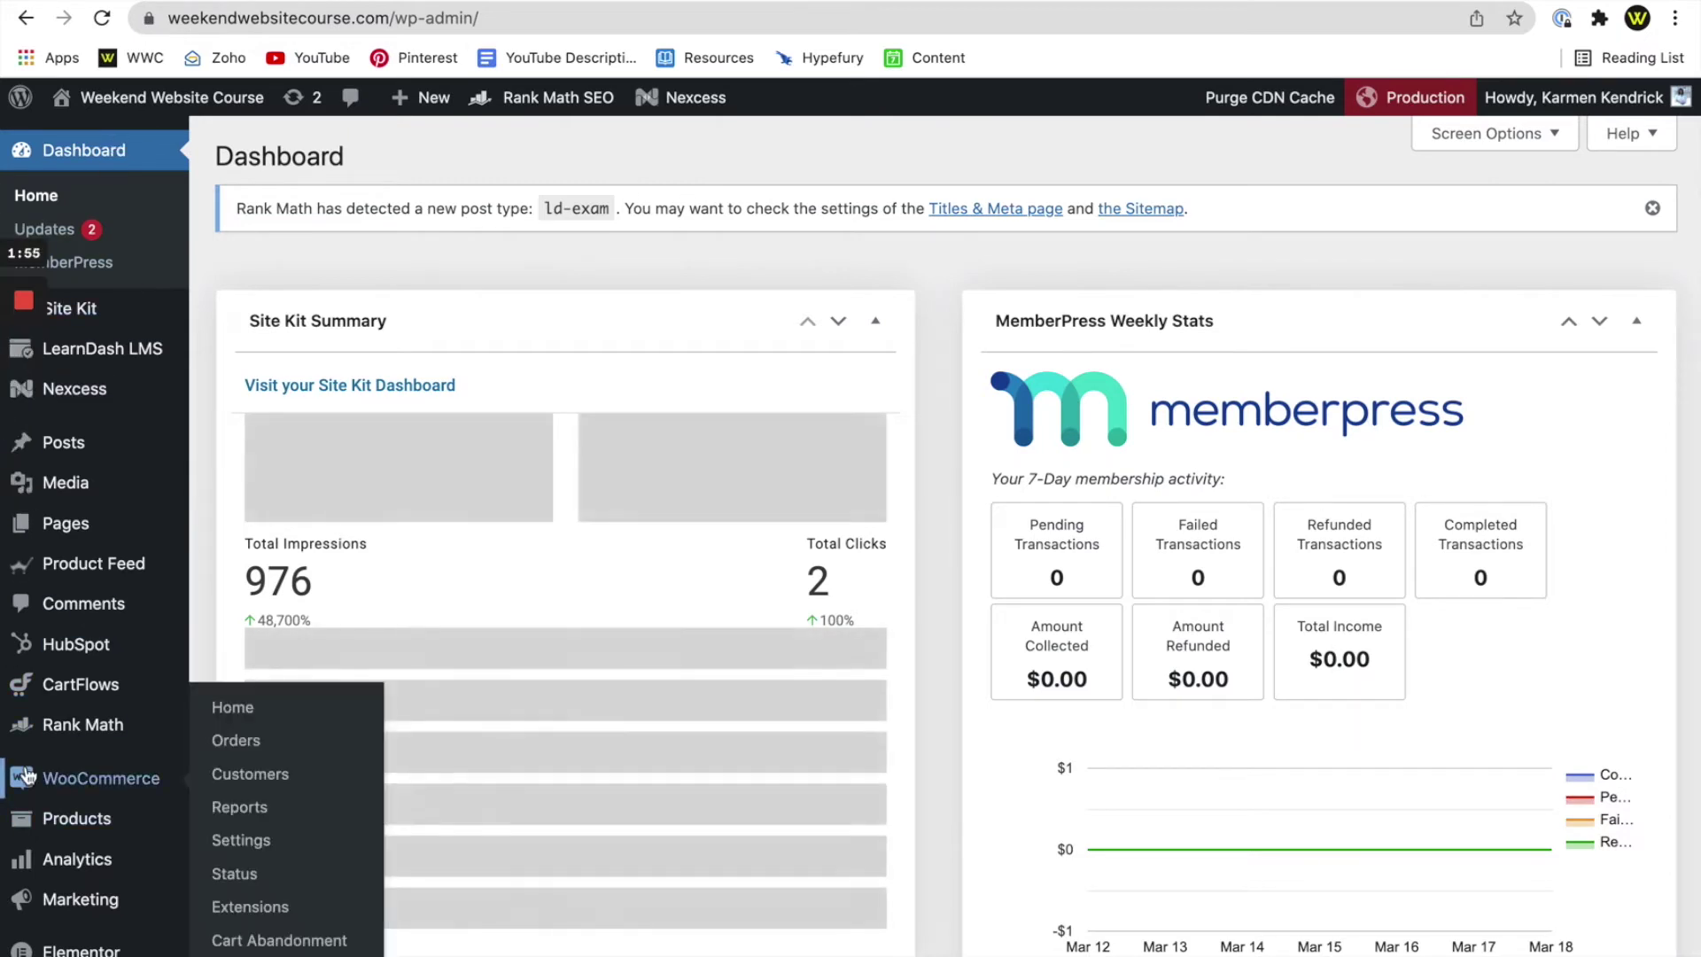
{"action": "scroll", "coordinate": [89, 778], "scroll_direction": "down", "scroll_amount": 3}
{"action": "mouse_move", "coordinate": [112, 763]}
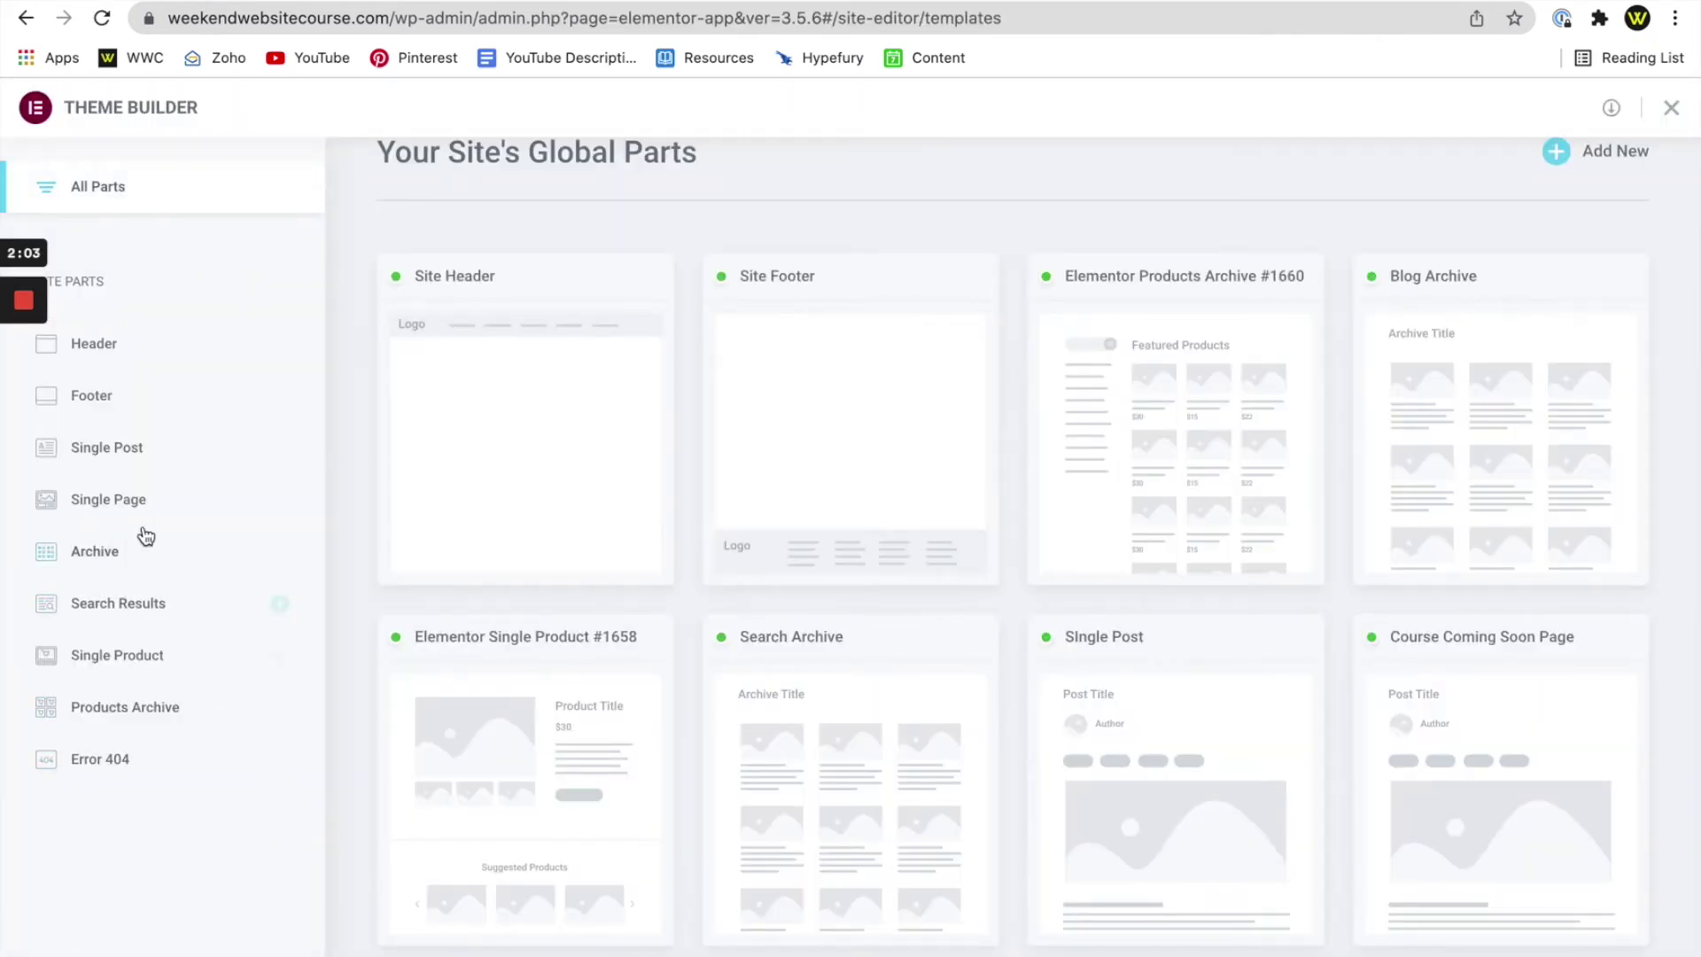
List the Single Post templates and open that template in the Elementor editor.
{"action": "left_click", "coordinate": [94, 450]}
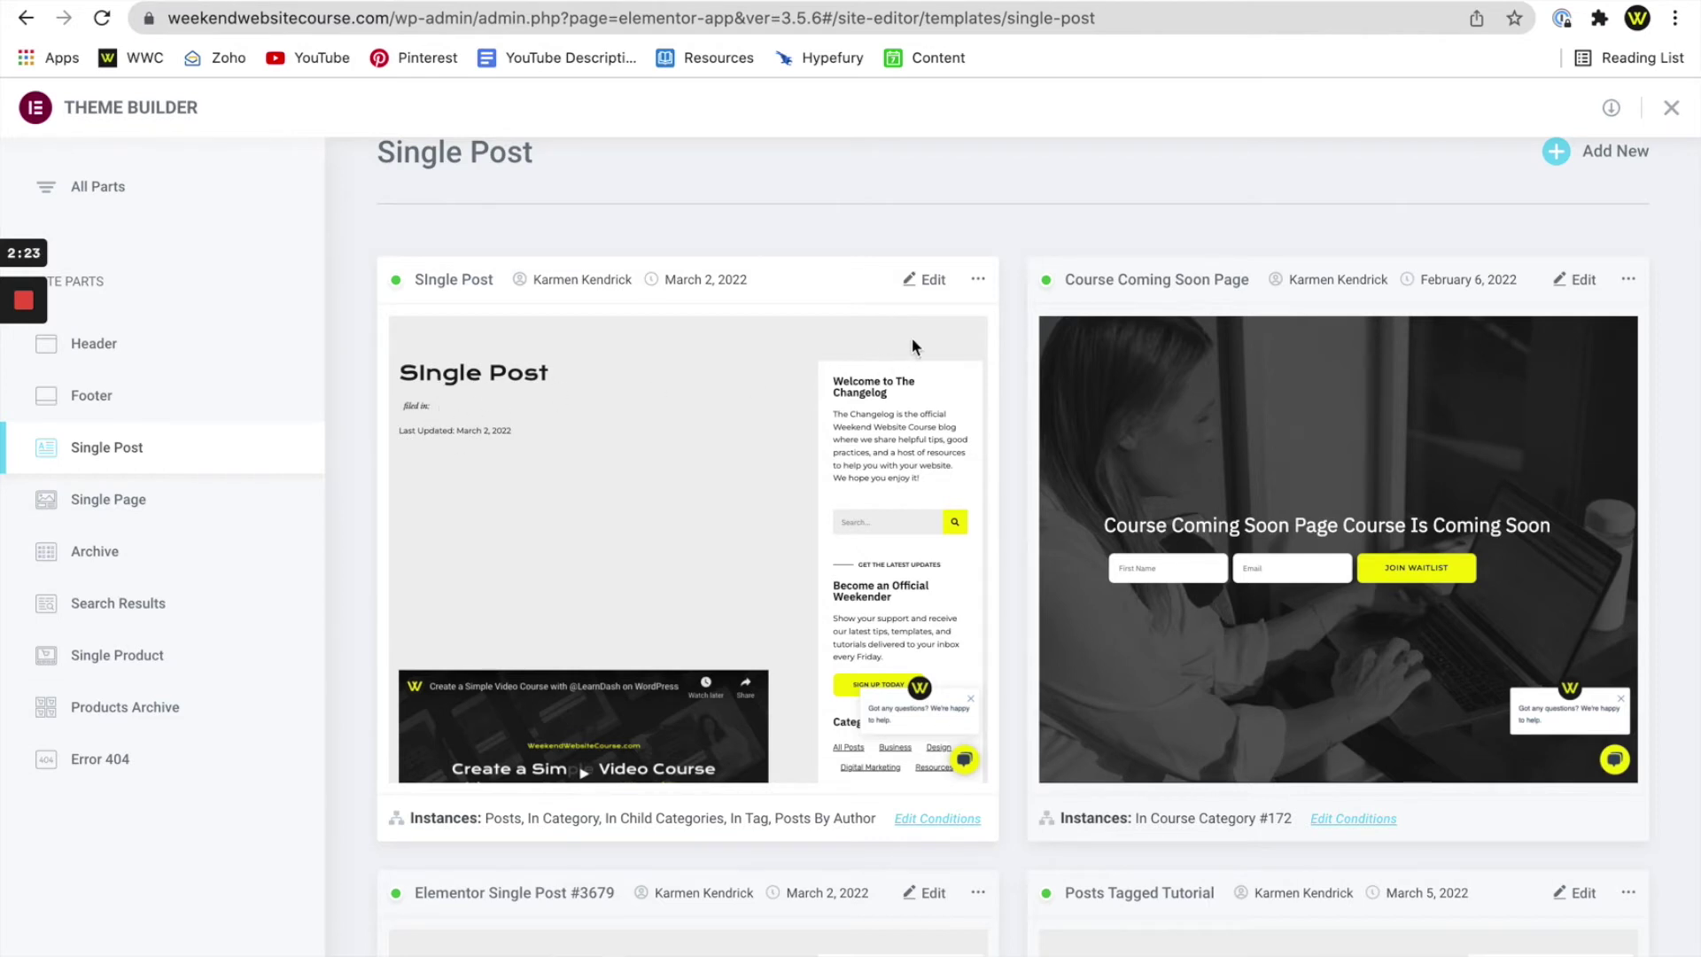
{"action": "left_click", "coordinate": [934, 285]}
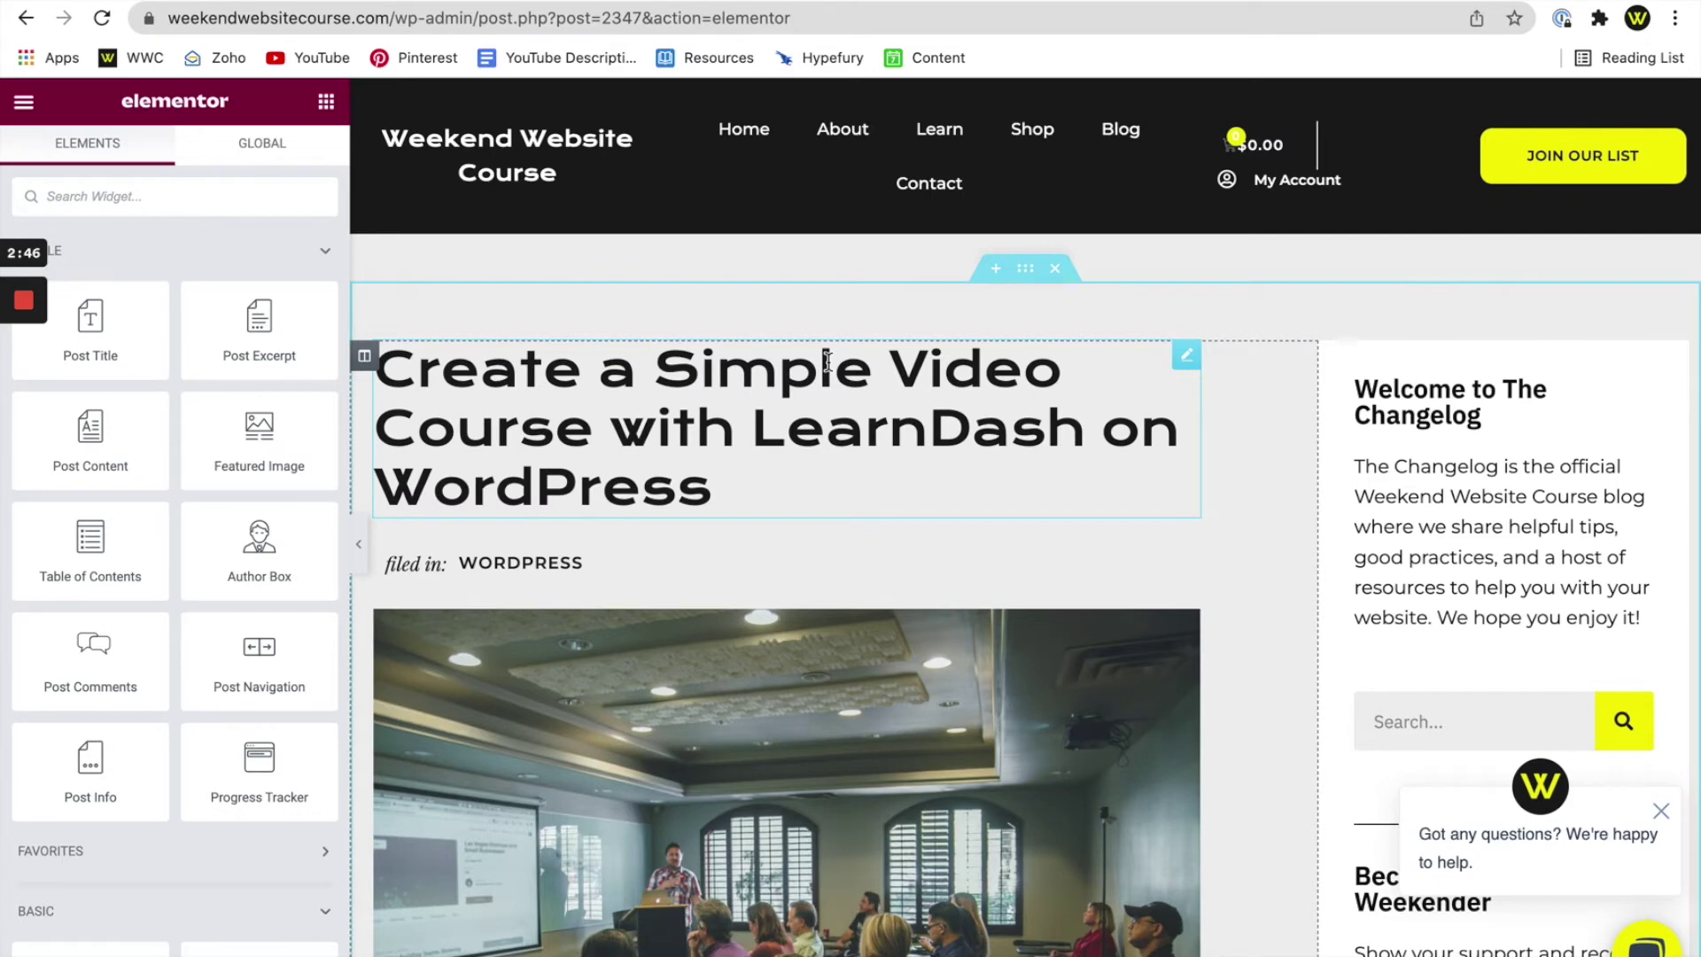
Scroll to the Last Updated line and inspect its dynamic Post Date text setup, then return to widgets.
{"action": "scroll", "coordinate": [719, 484], "scroll_direction": "down", "scroll_amount": 1}
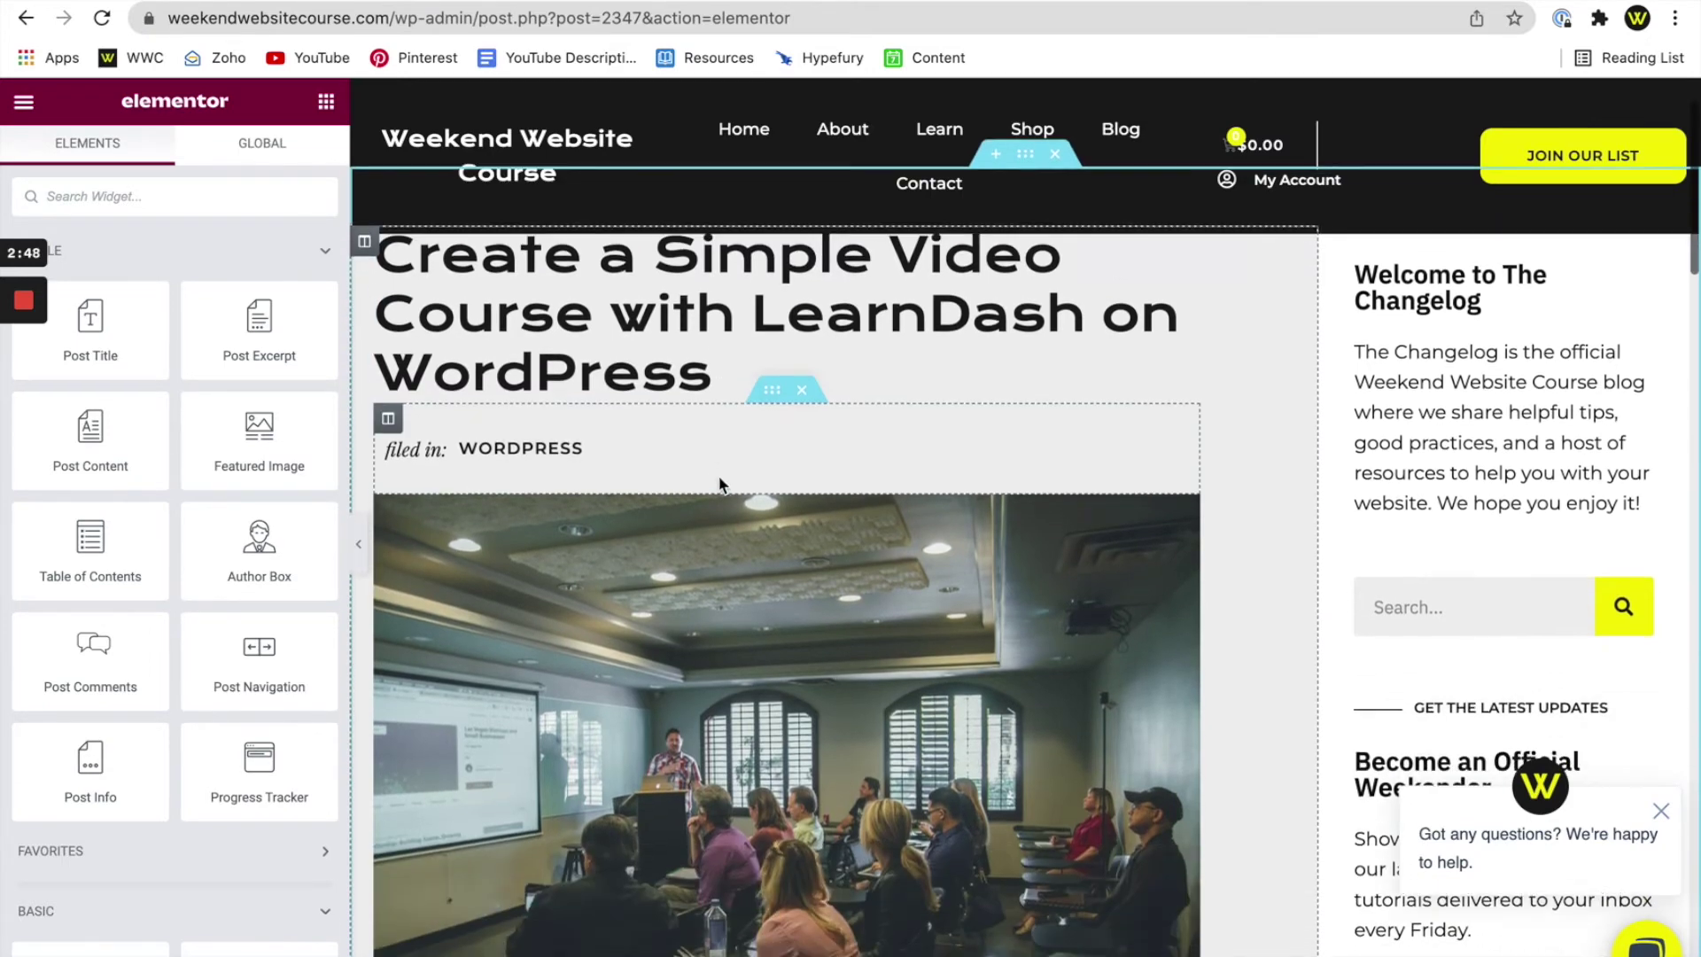
{"action": "scroll", "coordinate": [720, 484], "scroll_direction": "down", "scroll_amount": 2}
{"action": "scroll", "coordinate": [719, 484], "scroll_direction": "down", "scroll_amount": 2}
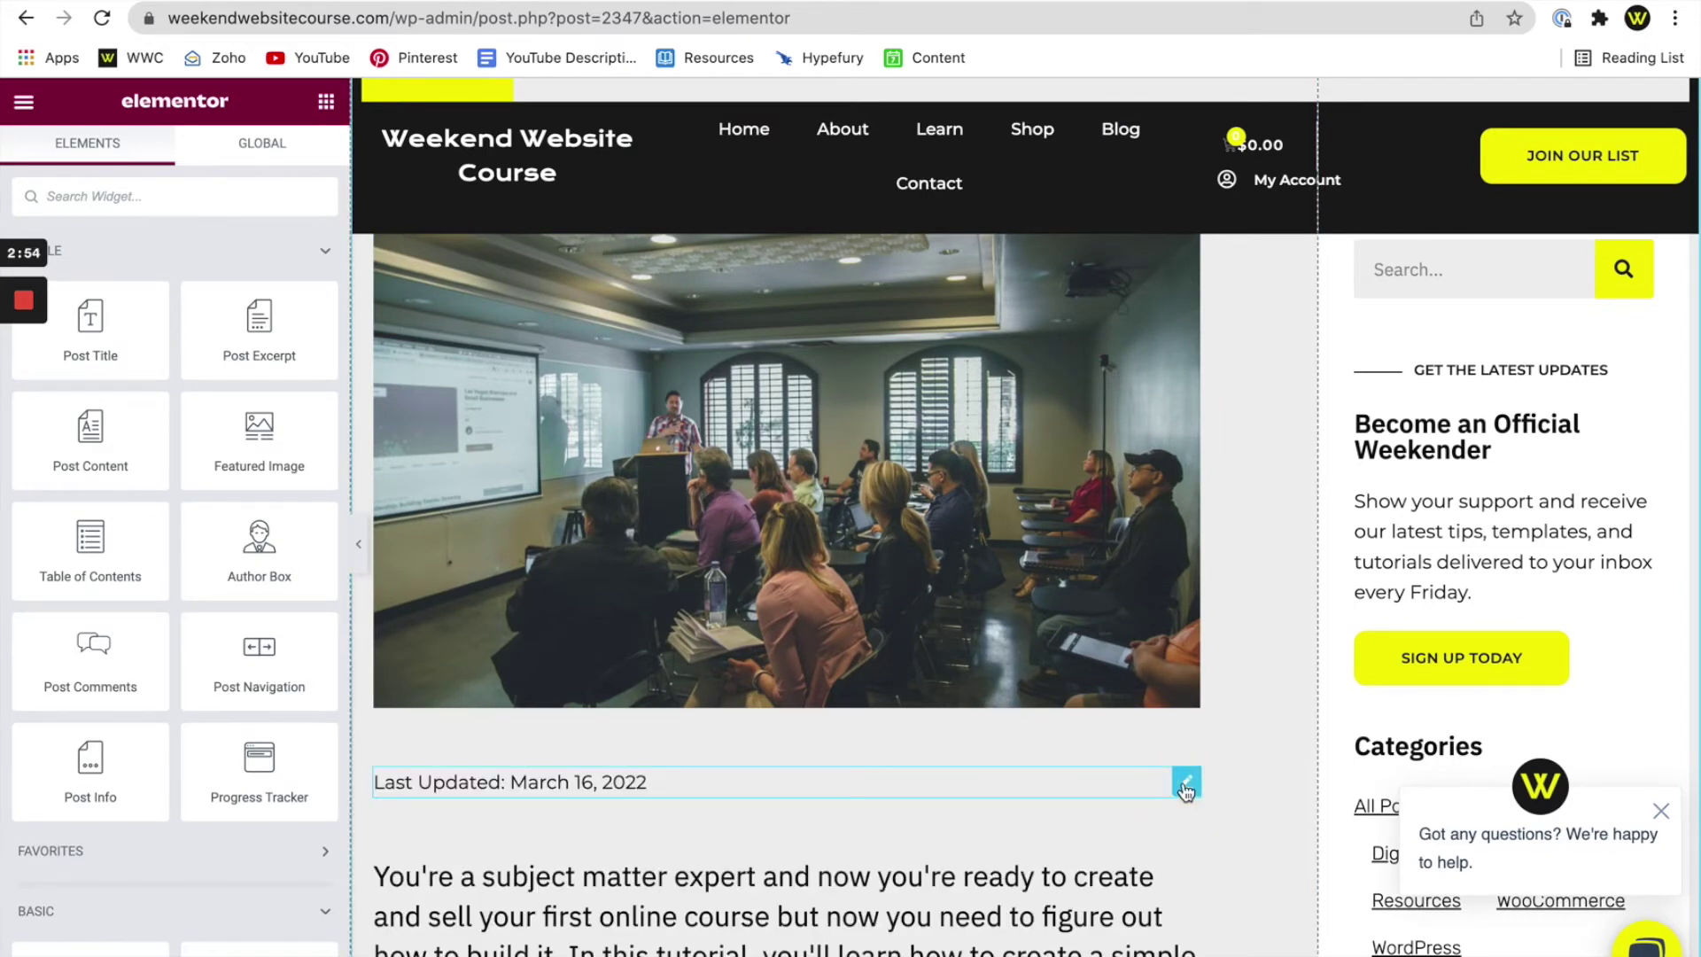
{"action": "left_click", "coordinate": [1185, 784]}
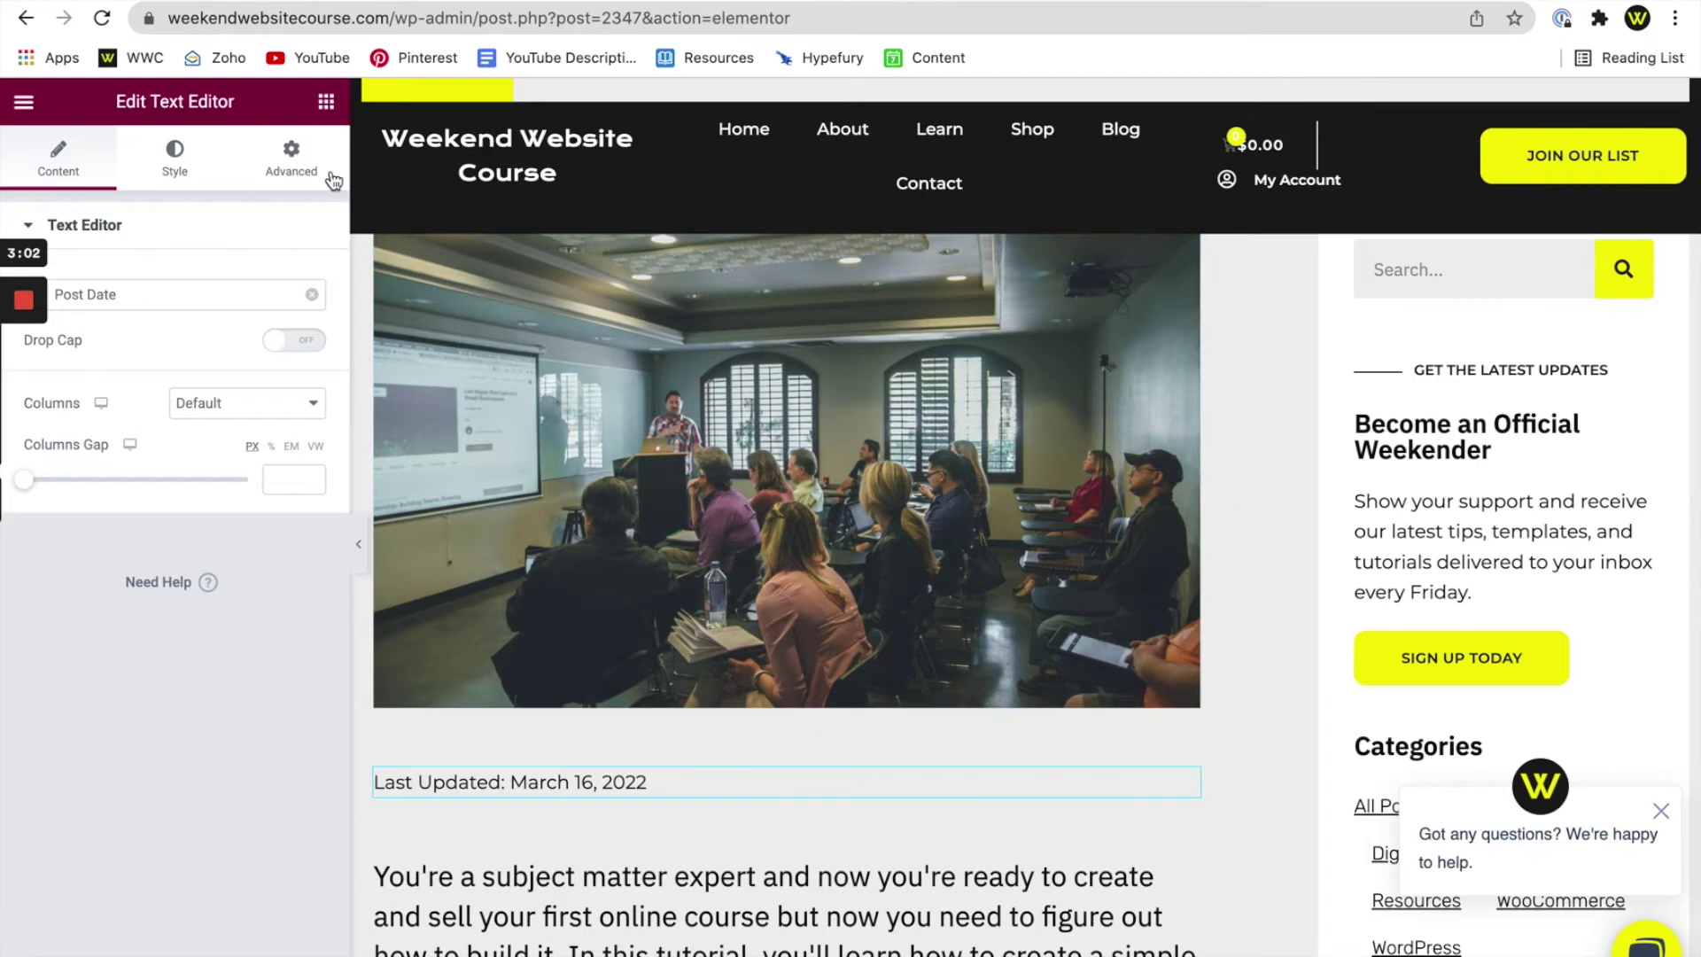
{"action": "left_click", "coordinate": [328, 103]}
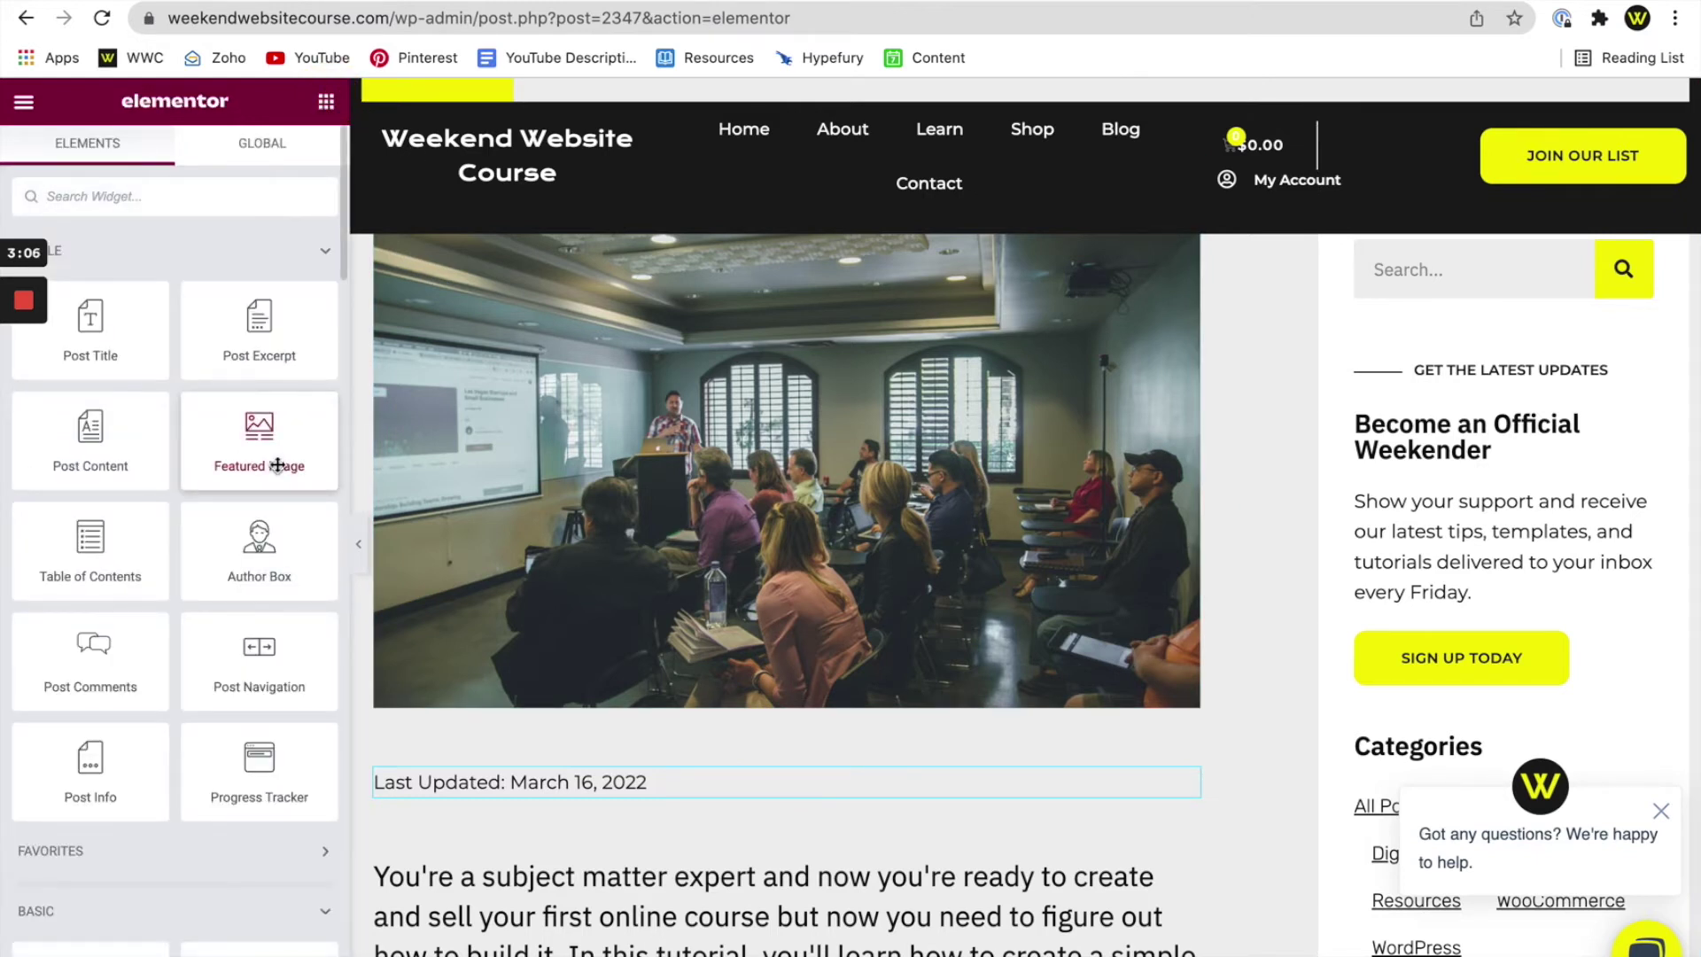
Drop a Text Editor widget below the Last Updated line and clear its Lorem ipsum placeholder.
{"action": "scroll", "coordinate": [278, 465], "scroll_direction": "down", "scroll_amount": 8}
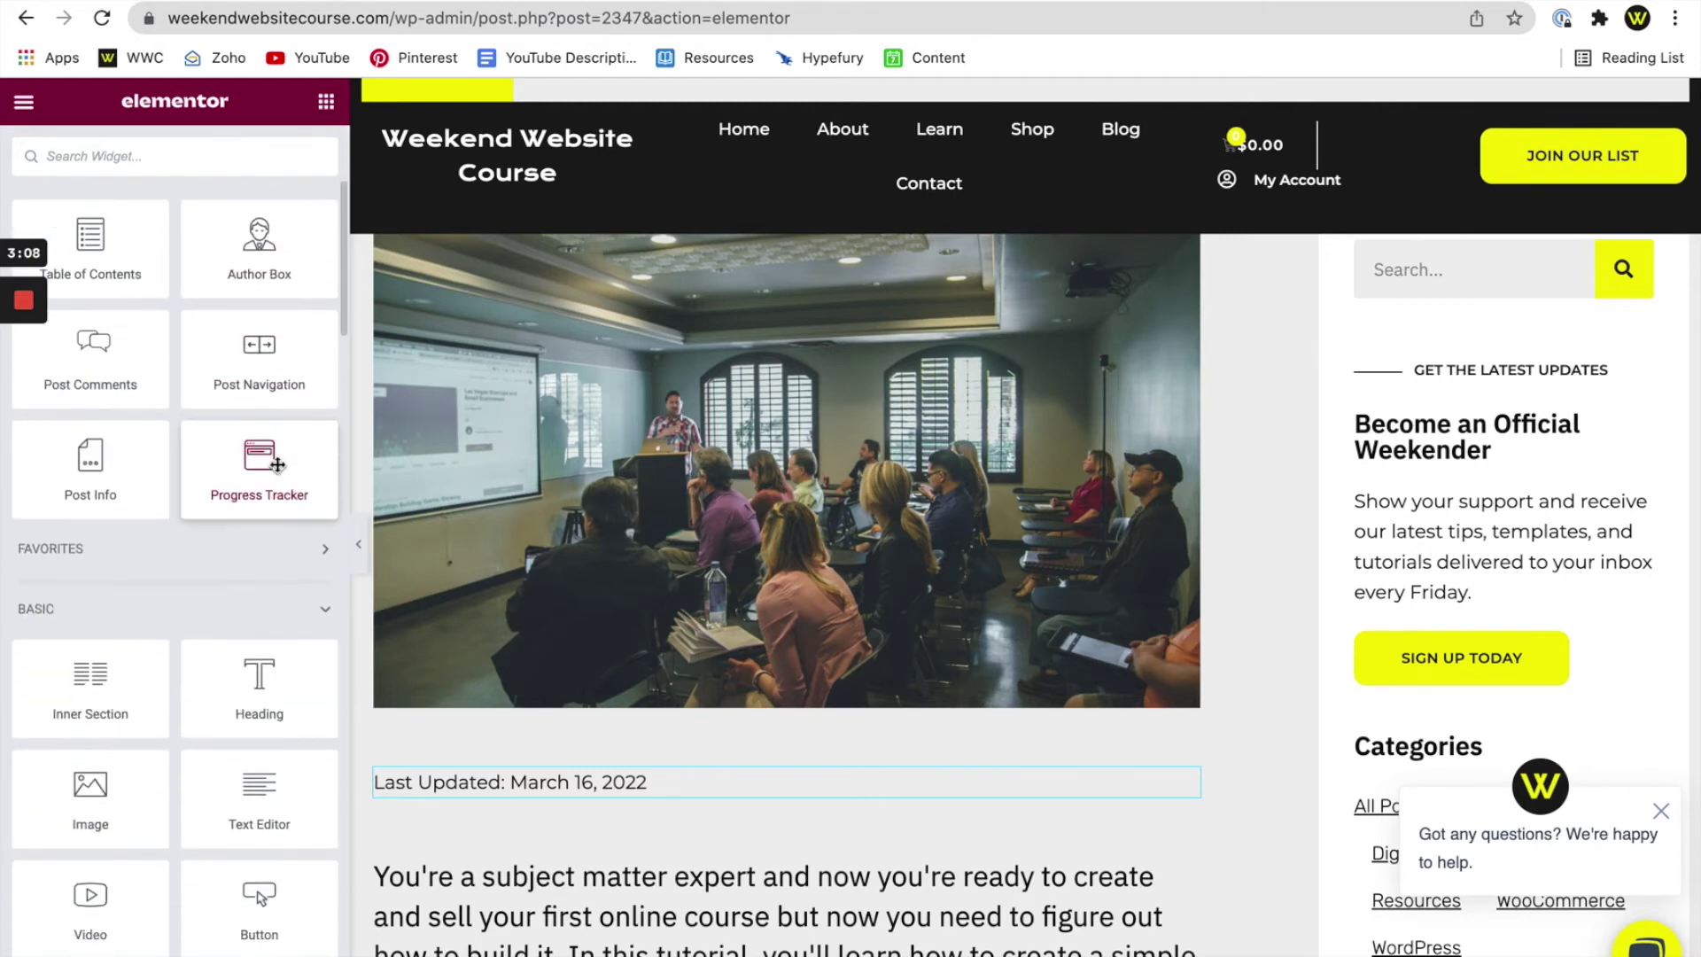
{"action": "left_click_drag", "start_coordinate": [276, 465], "coordinate": [471, 828]}
{"action": "left_click_drag", "start_coordinate": [328, 465], "coordinate": [486, 777]}
{"action": "left_click_drag", "start_coordinate": [439, 790], "coordinate": [433, 805]}
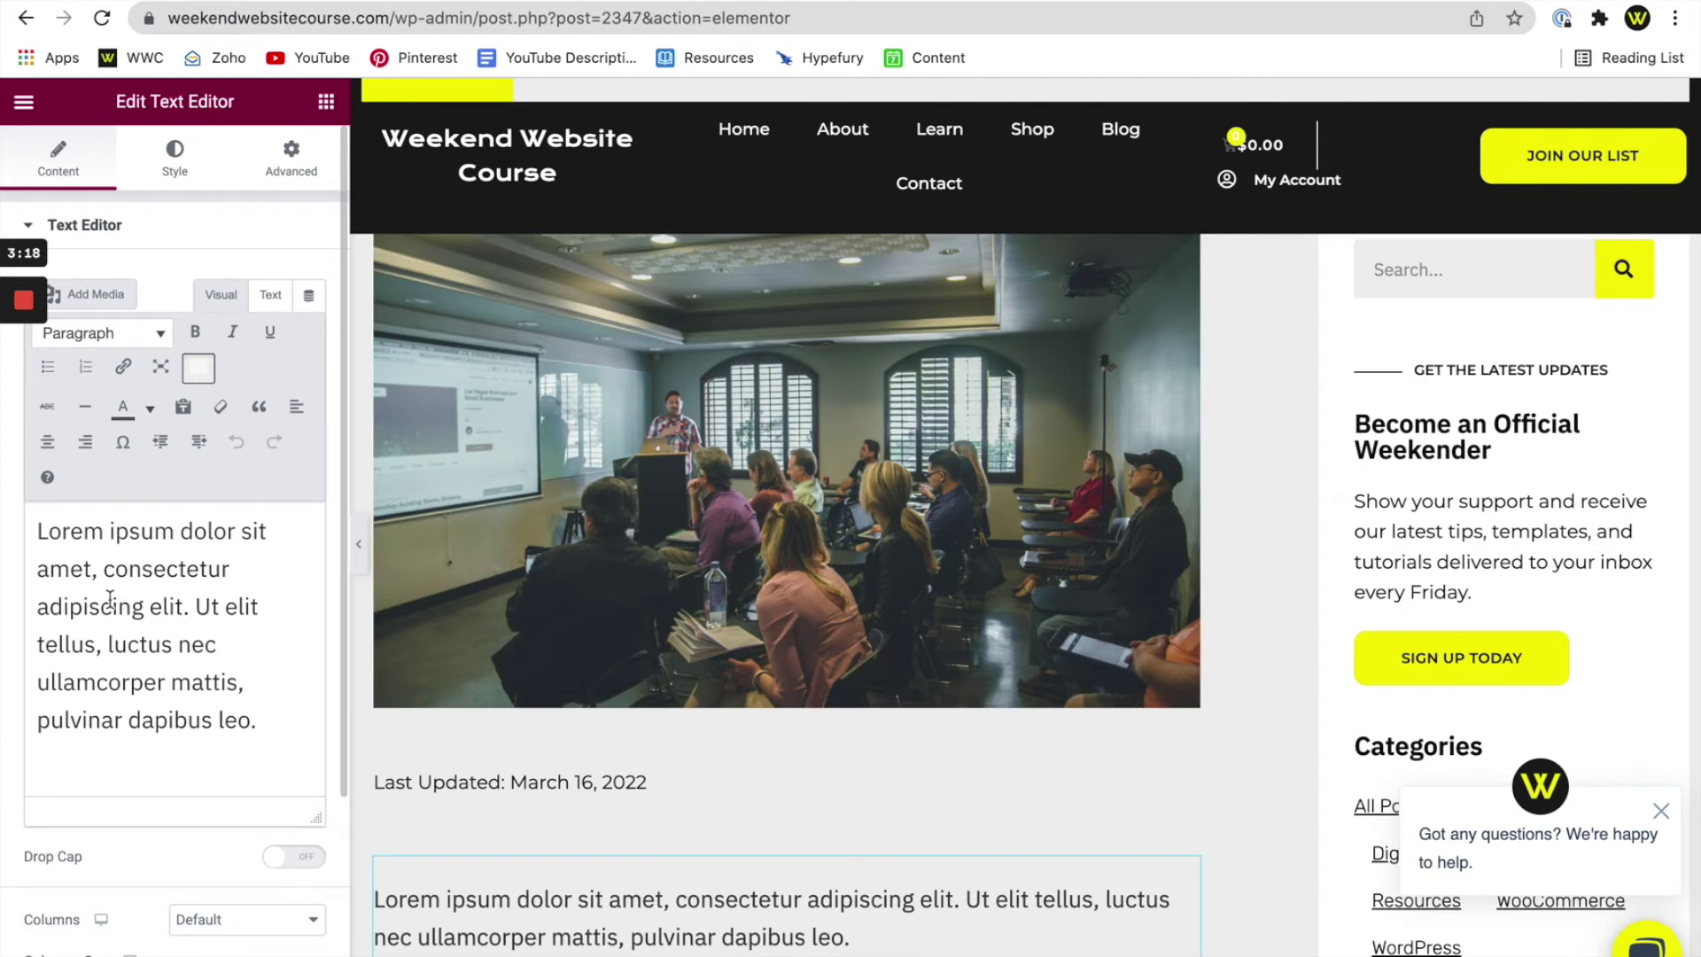
{"action": "left_click", "coordinate": [227, 676]}
{"action": "key", "text": "super+a"}
{"action": "key", "text": "BackSpace"}
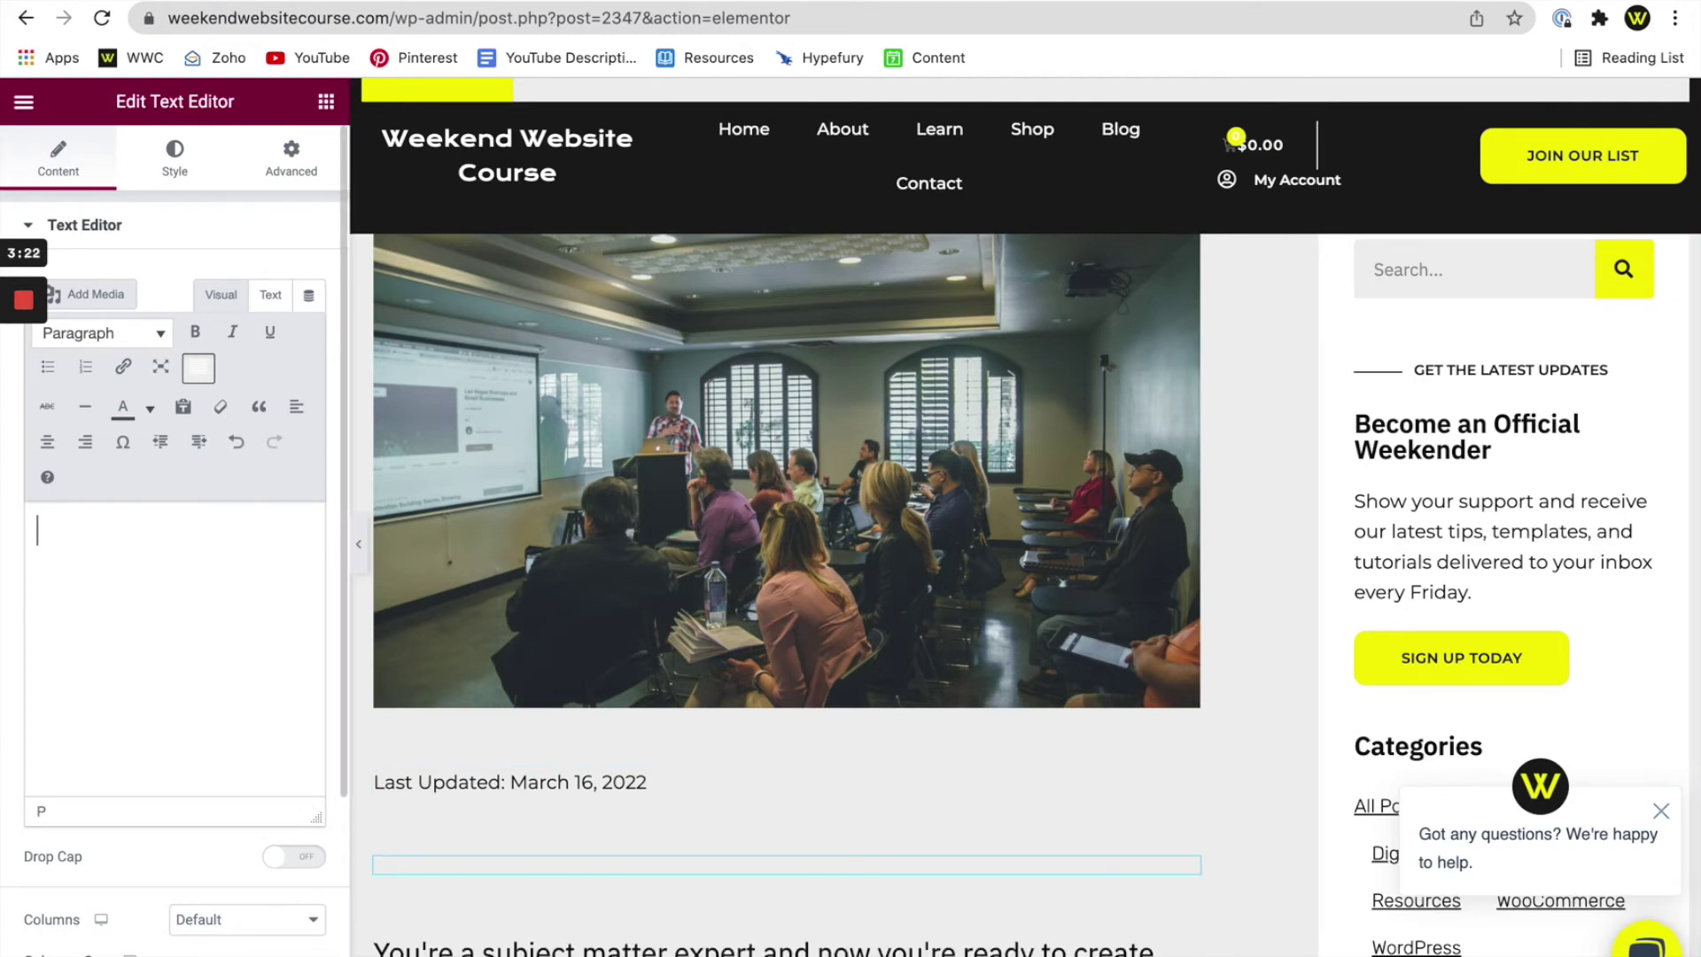
{"action": "left_click", "coordinate": [309, 299]}
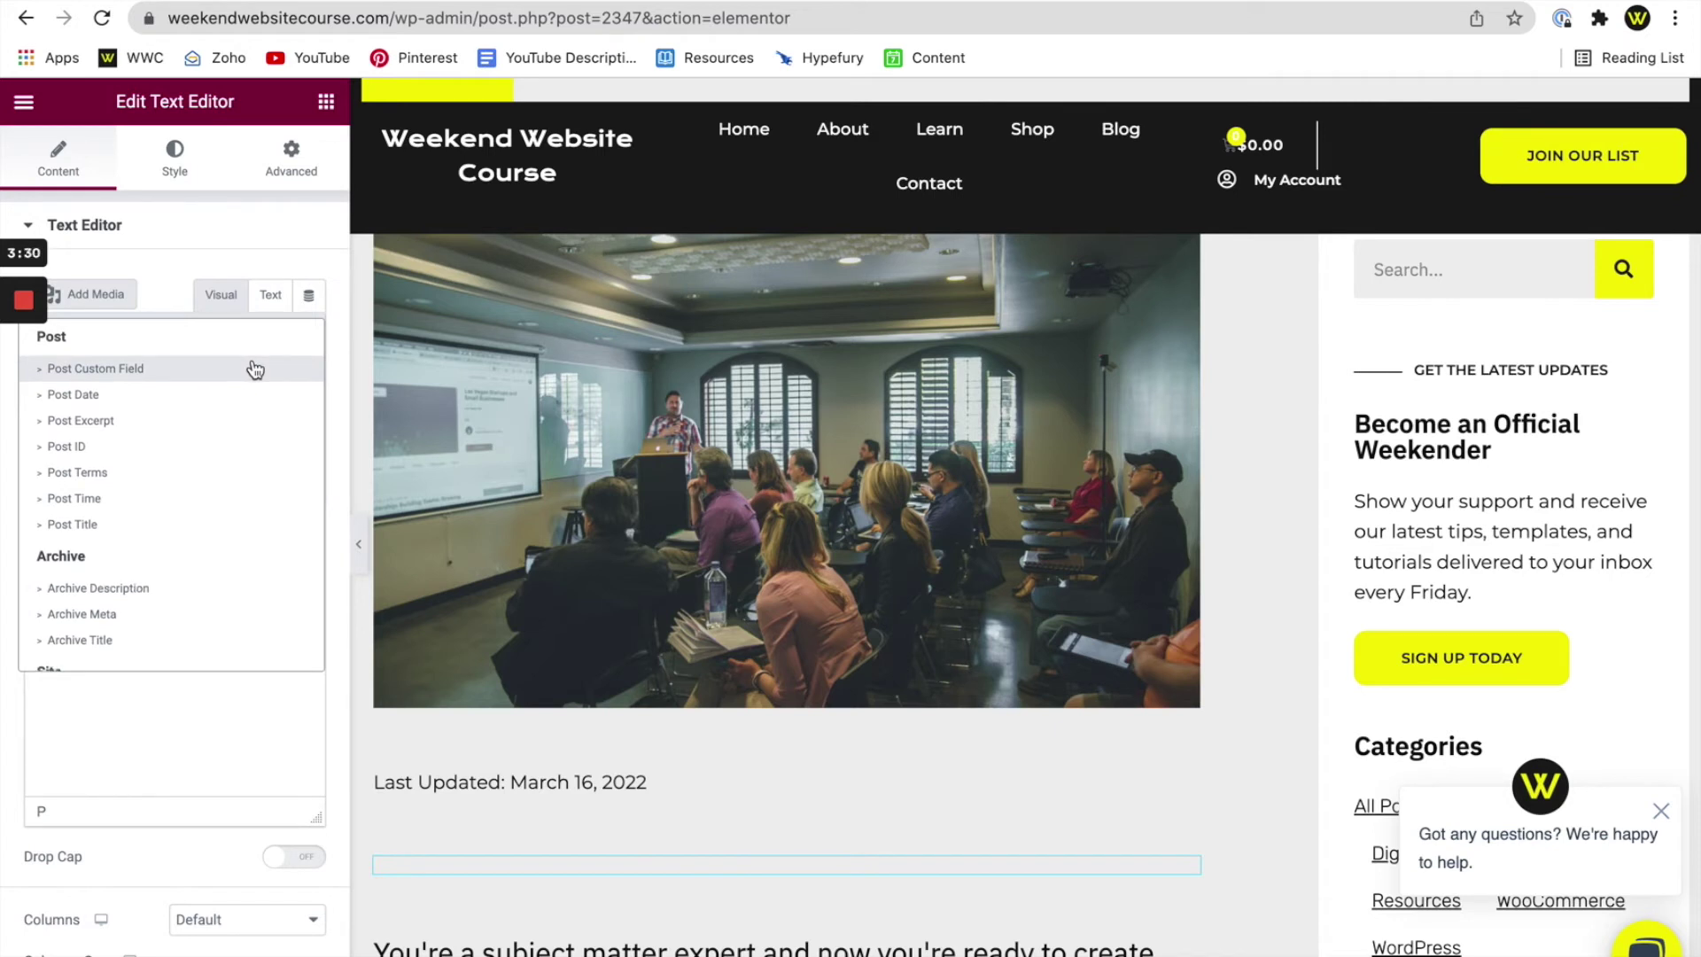
Insert the Post Date dynamic tag with Type set to Post Modified and Default format.
{"action": "scroll", "coordinate": [255, 371], "scroll_direction": "down", "scroll_amount": 5}
{"action": "scroll", "coordinate": [255, 371], "scroll_direction": "down", "scroll_amount": 8}
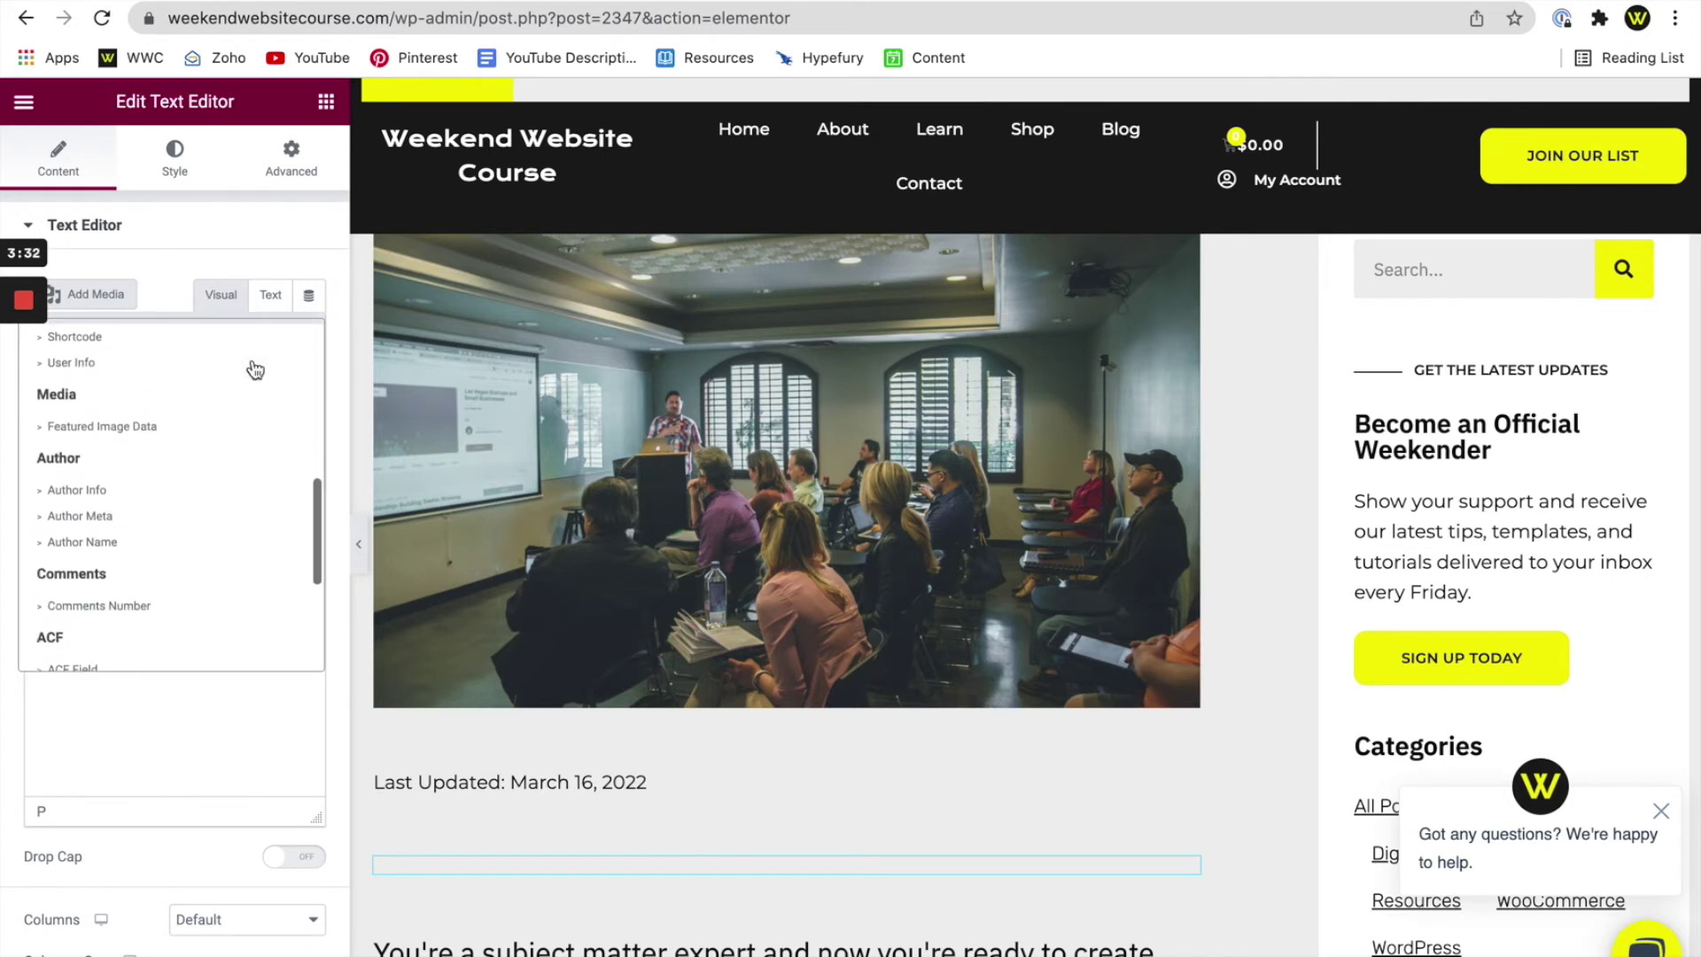
{"action": "scroll", "coordinate": [255, 370], "scroll_direction": "up", "scroll_amount": 10}
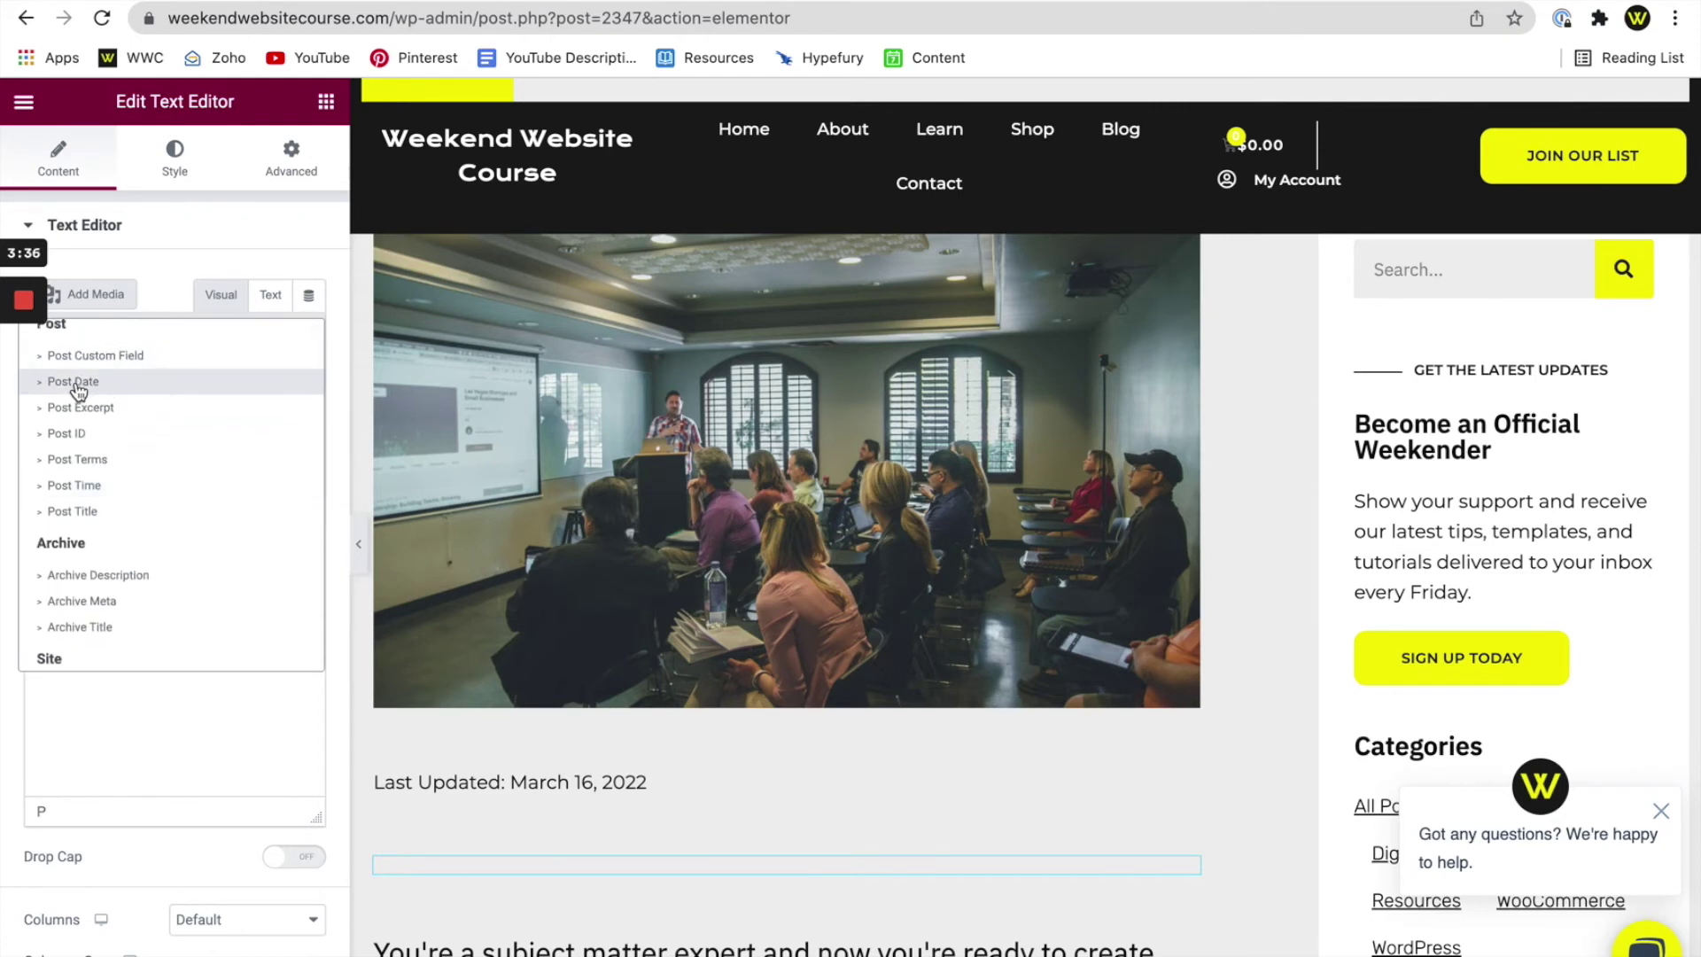
{"action": "left_click", "coordinate": [76, 380]}
{"action": "left_click", "coordinate": [167, 296]}
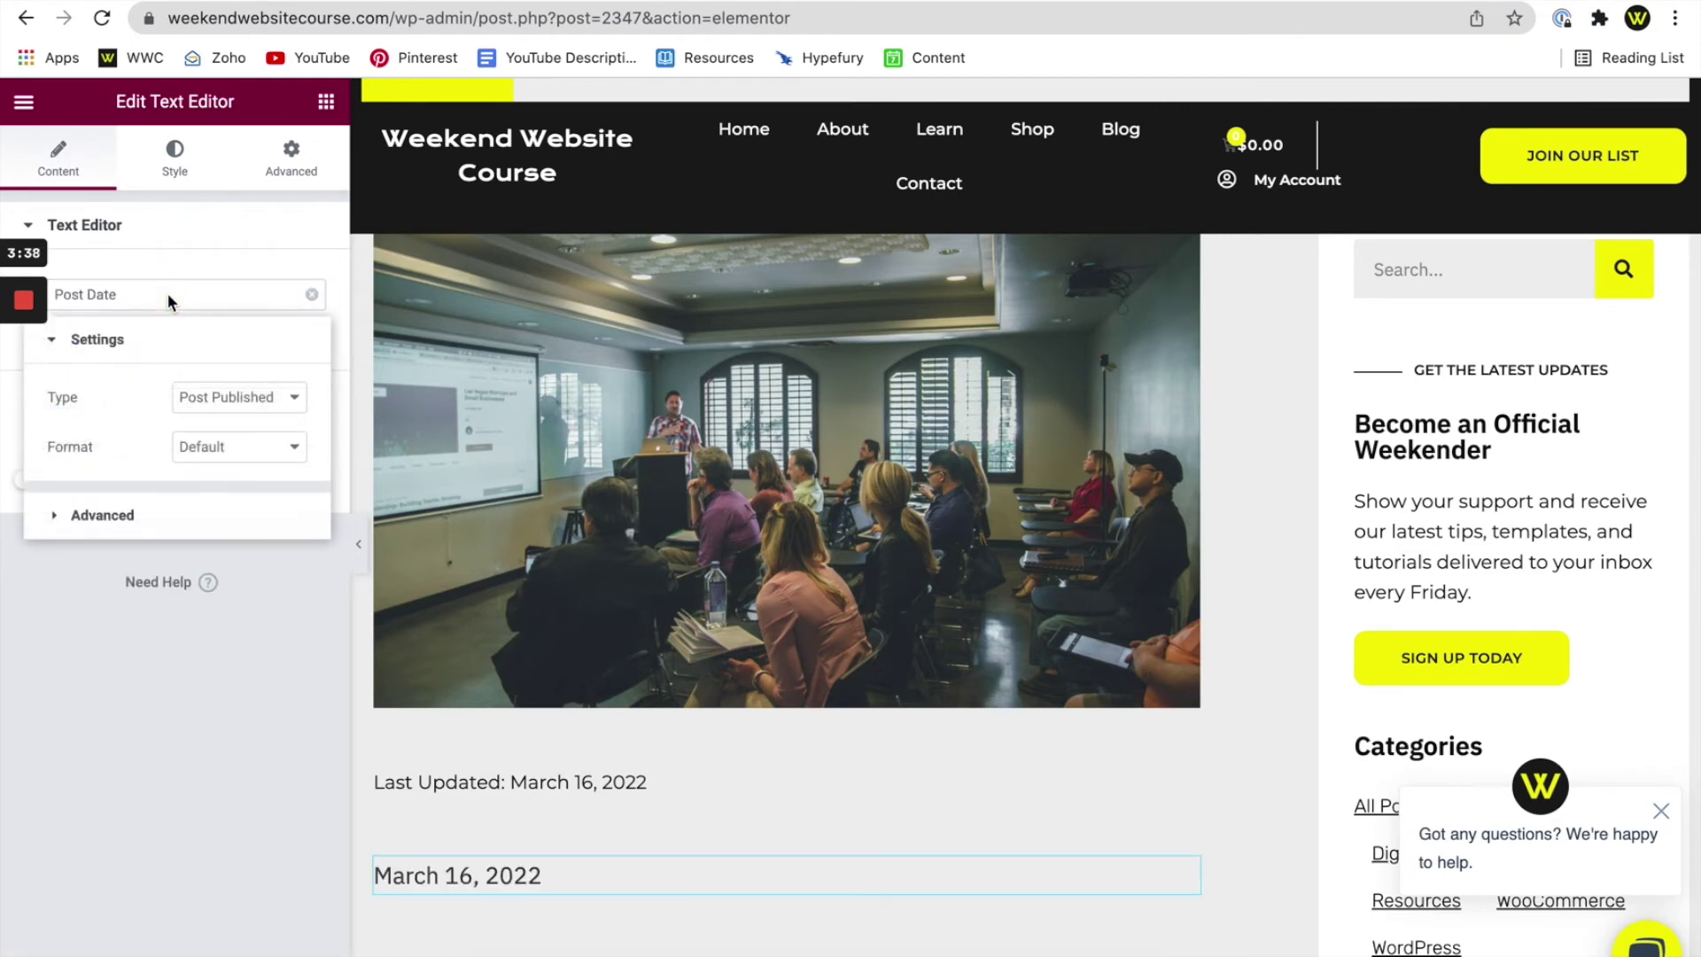
{"action": "left_click", "coordinate": [168, 294]}
{"action": "left_click", "coordinate": [172, 296]}
{"action": "left_click", "coordinate": [257, 401]}
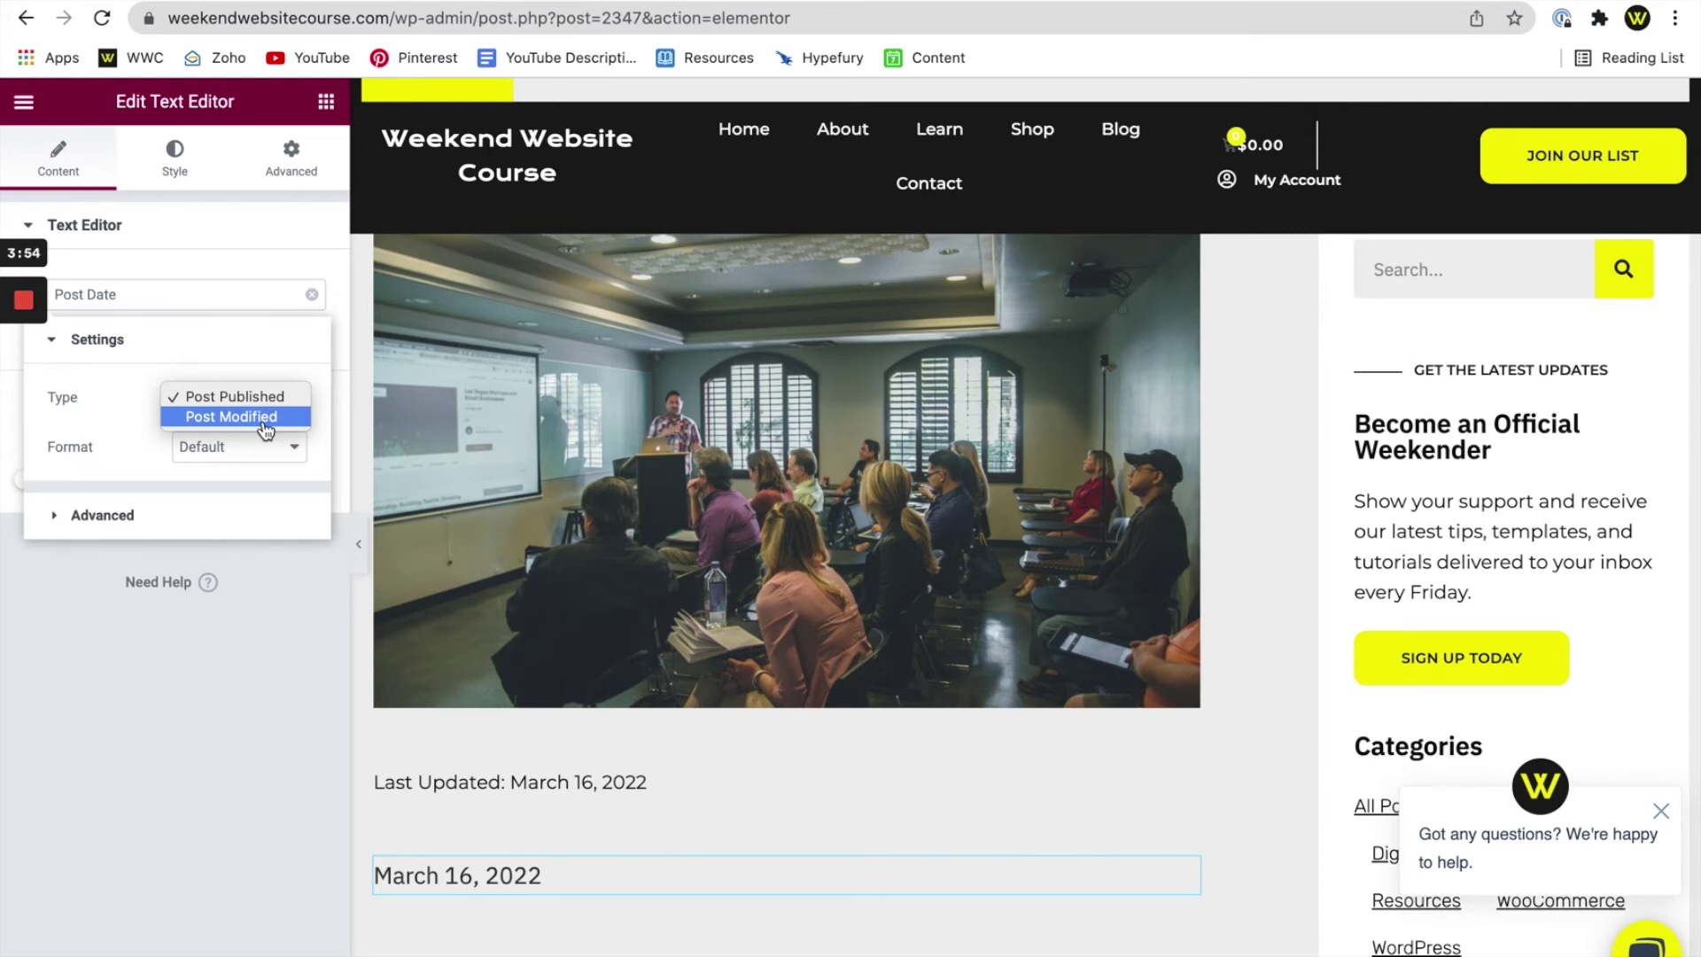
{"action": "left_click", "coordinate": [231, 420]}
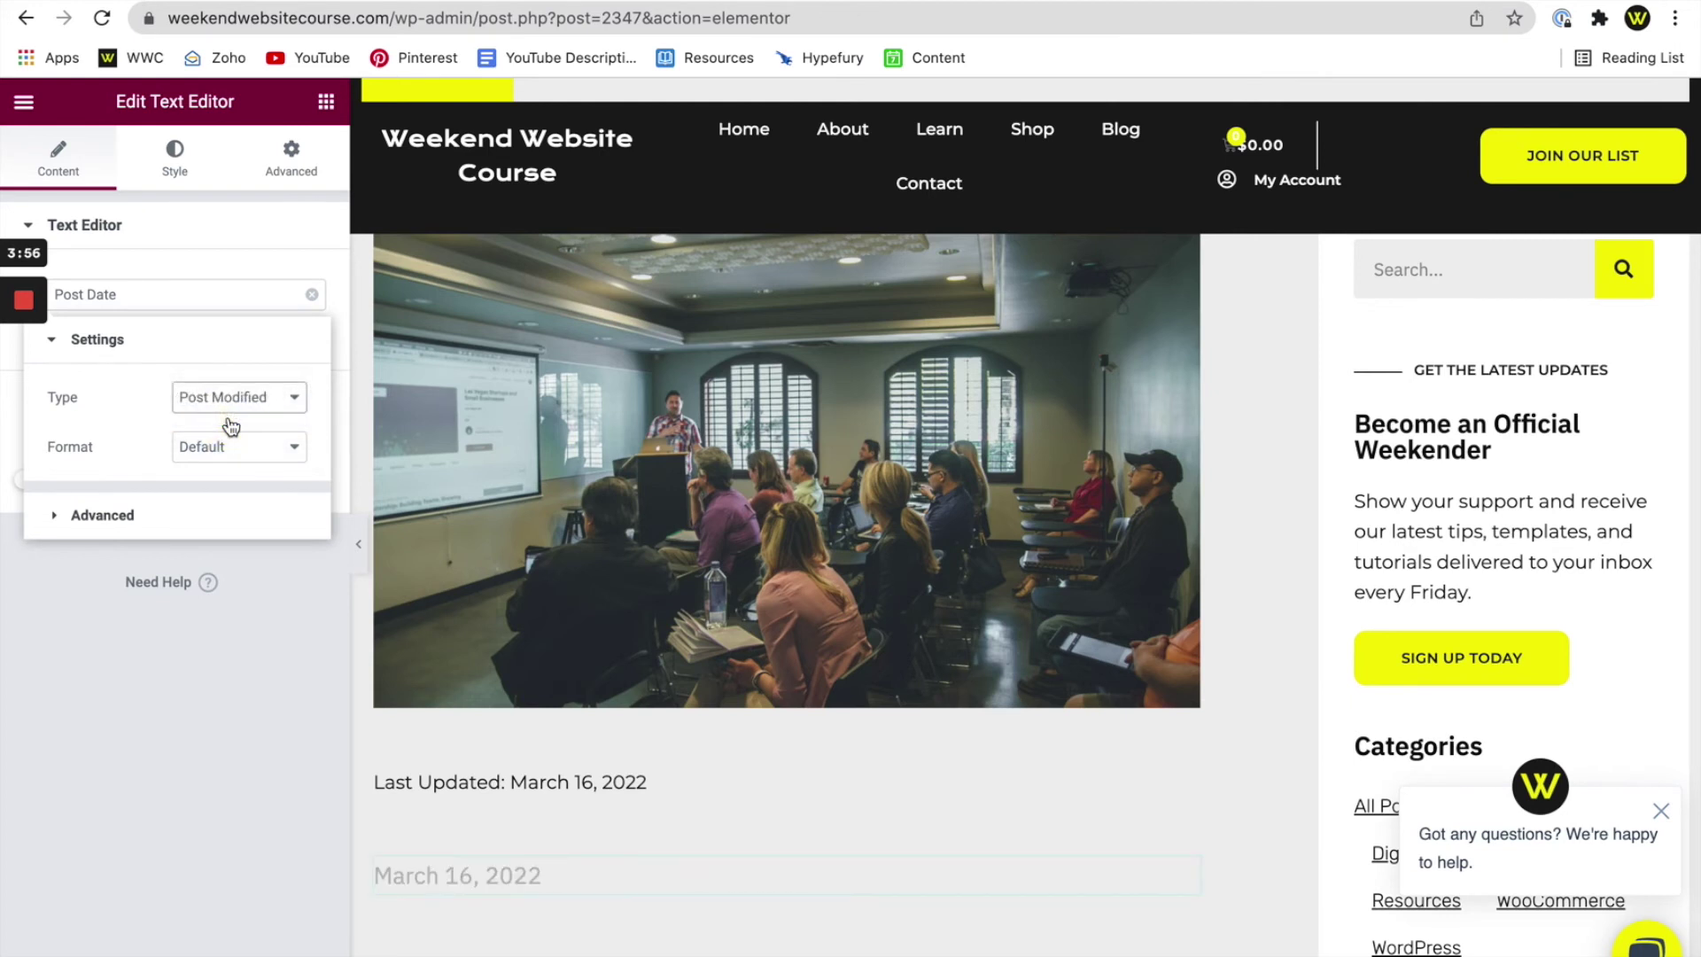
{"action": "left_click", "coordinate": [235, 457]}
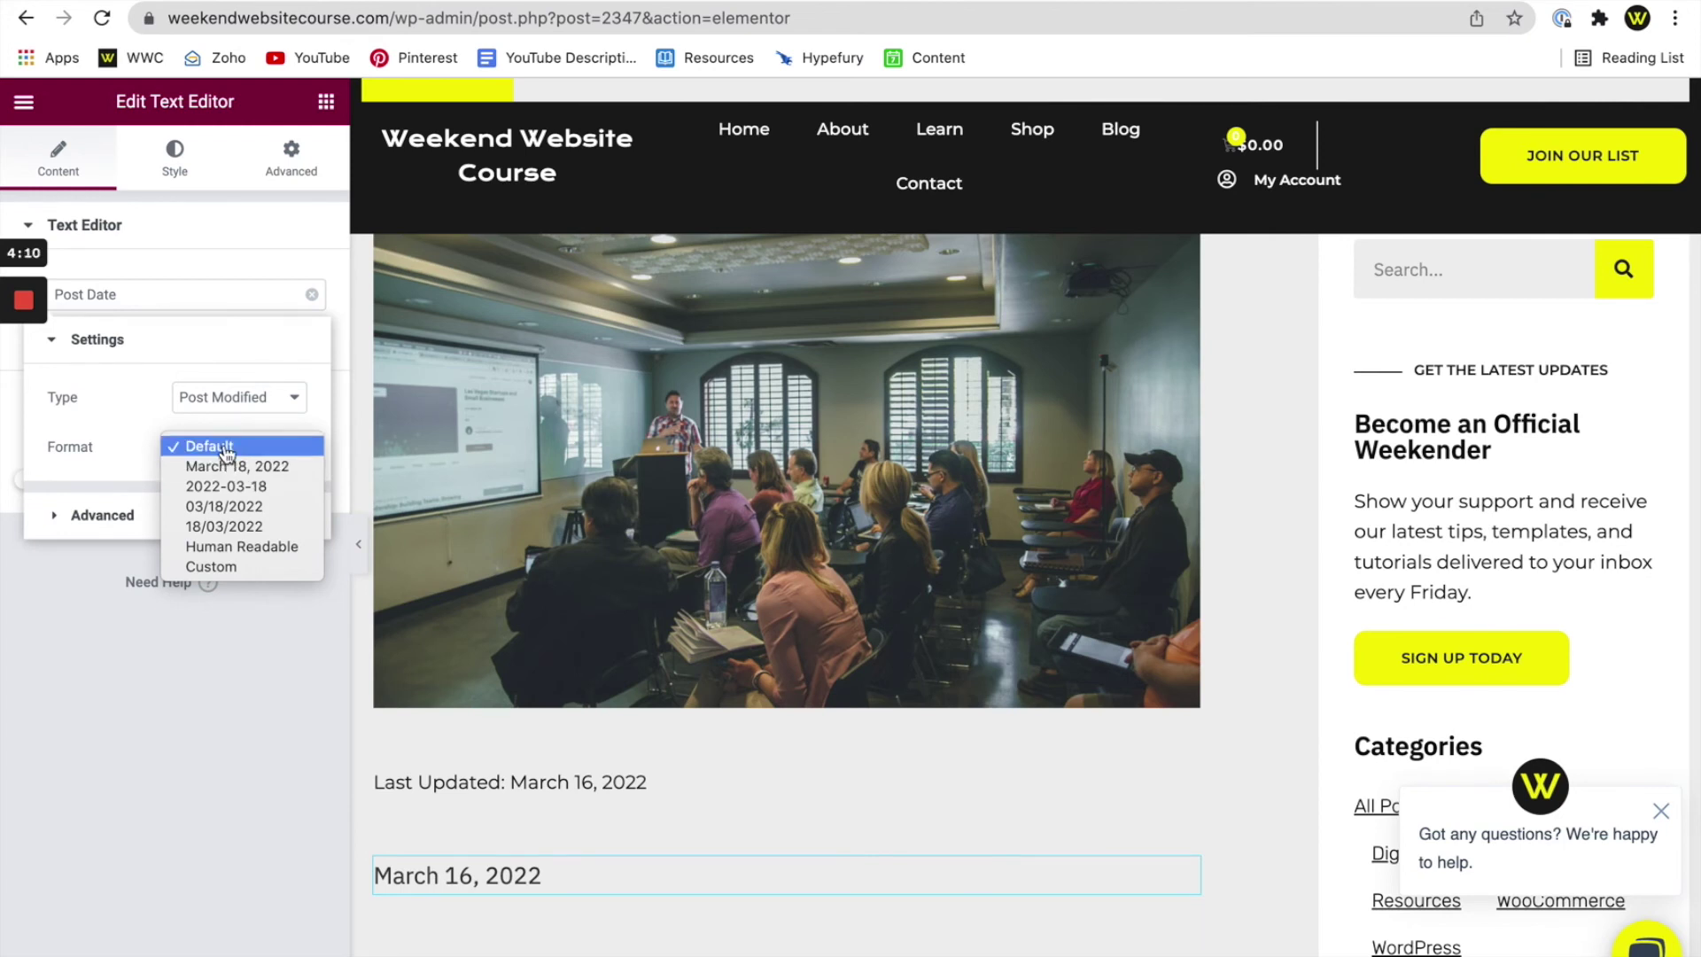
{"action": "left_click", "coordinate": [249, 447]}
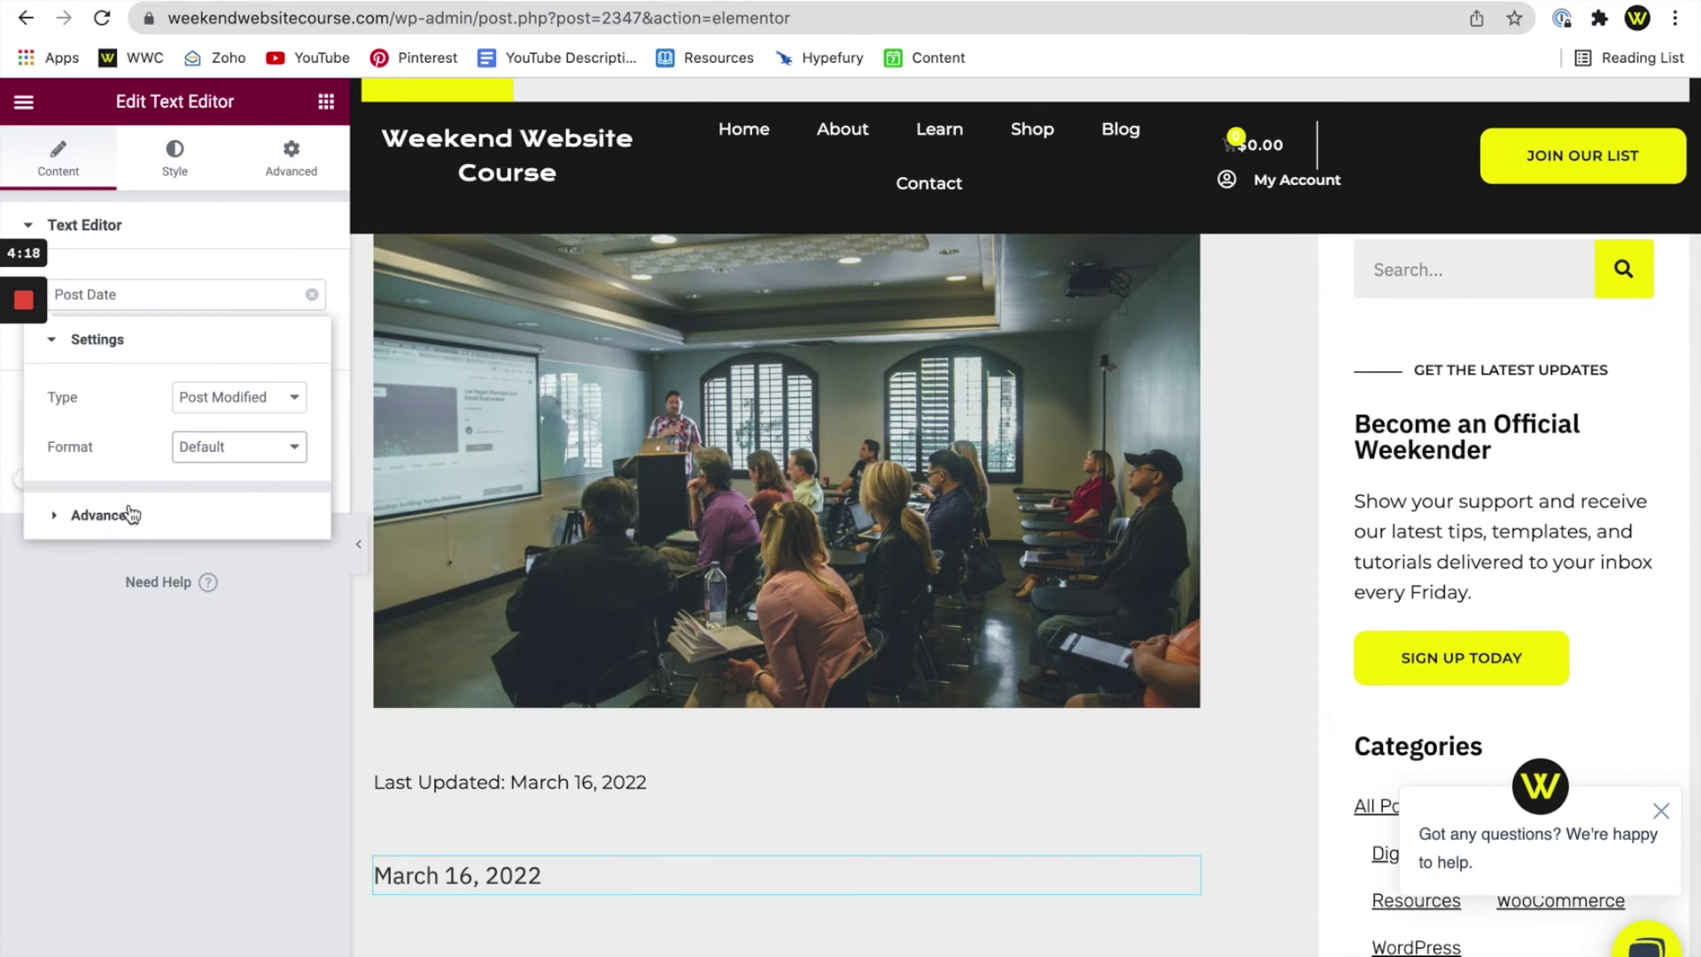
Enter 'Last Updated:' in the date tag's Advanced Before field so it reads 'Last Updated: March 16, 2022'.
{"action": "left_click", "coordinate": [125, 518]}
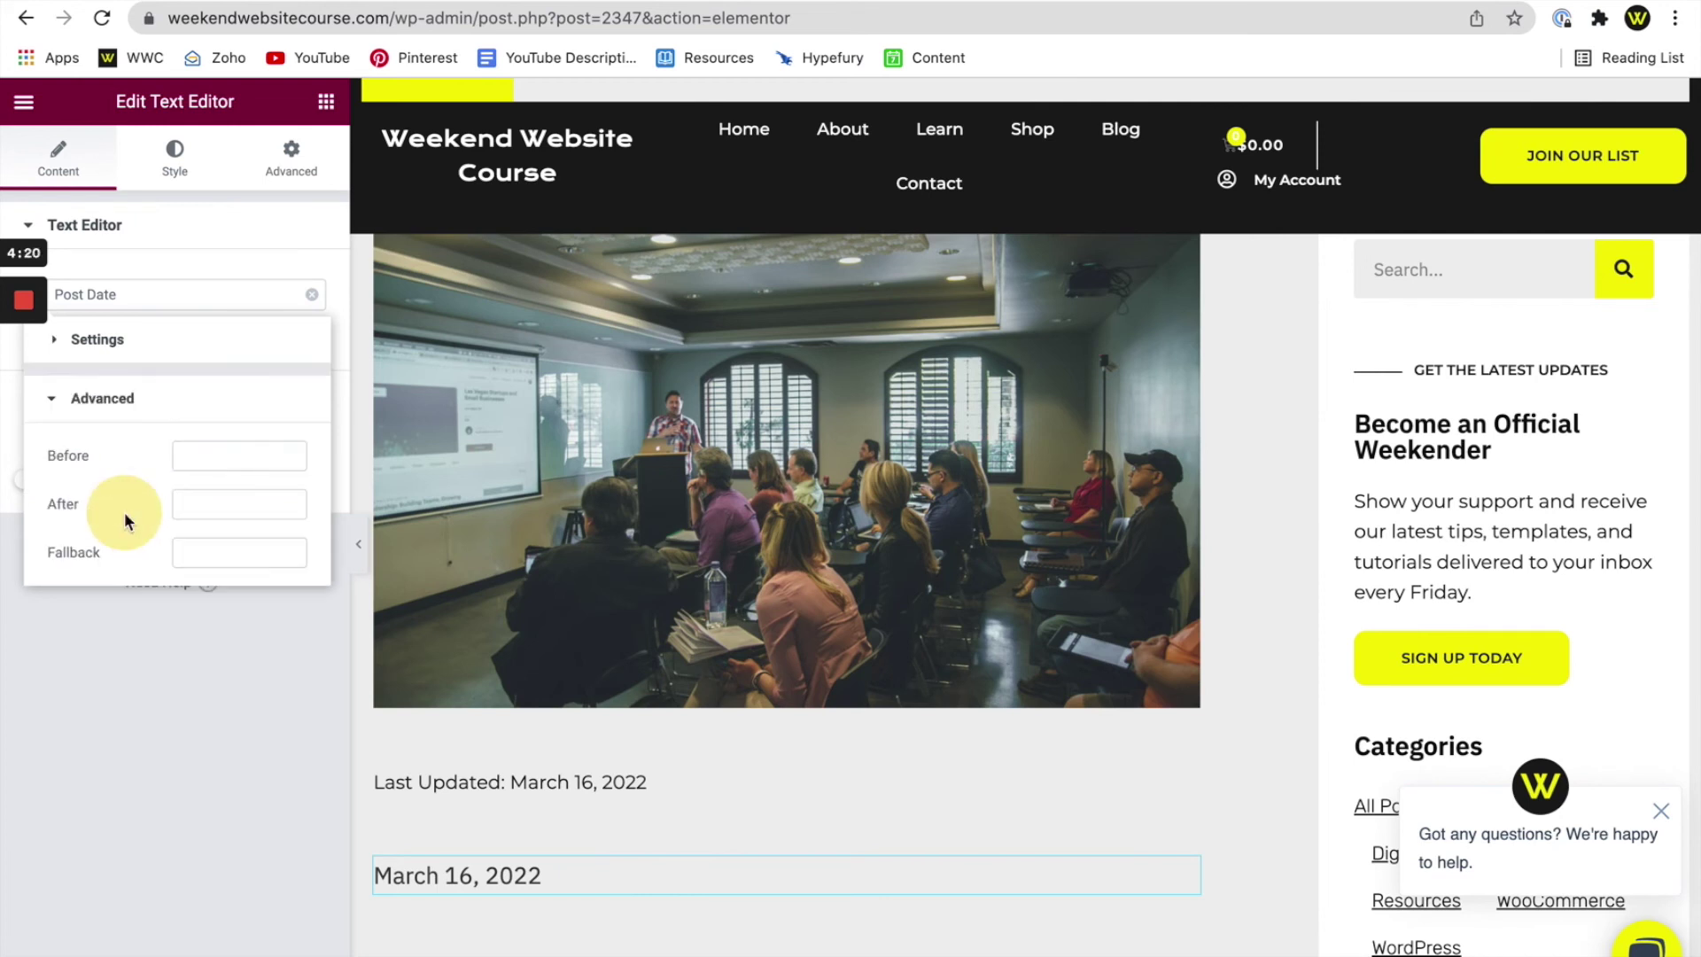
{"action": "left_click", "coordinate": [202, 456]}
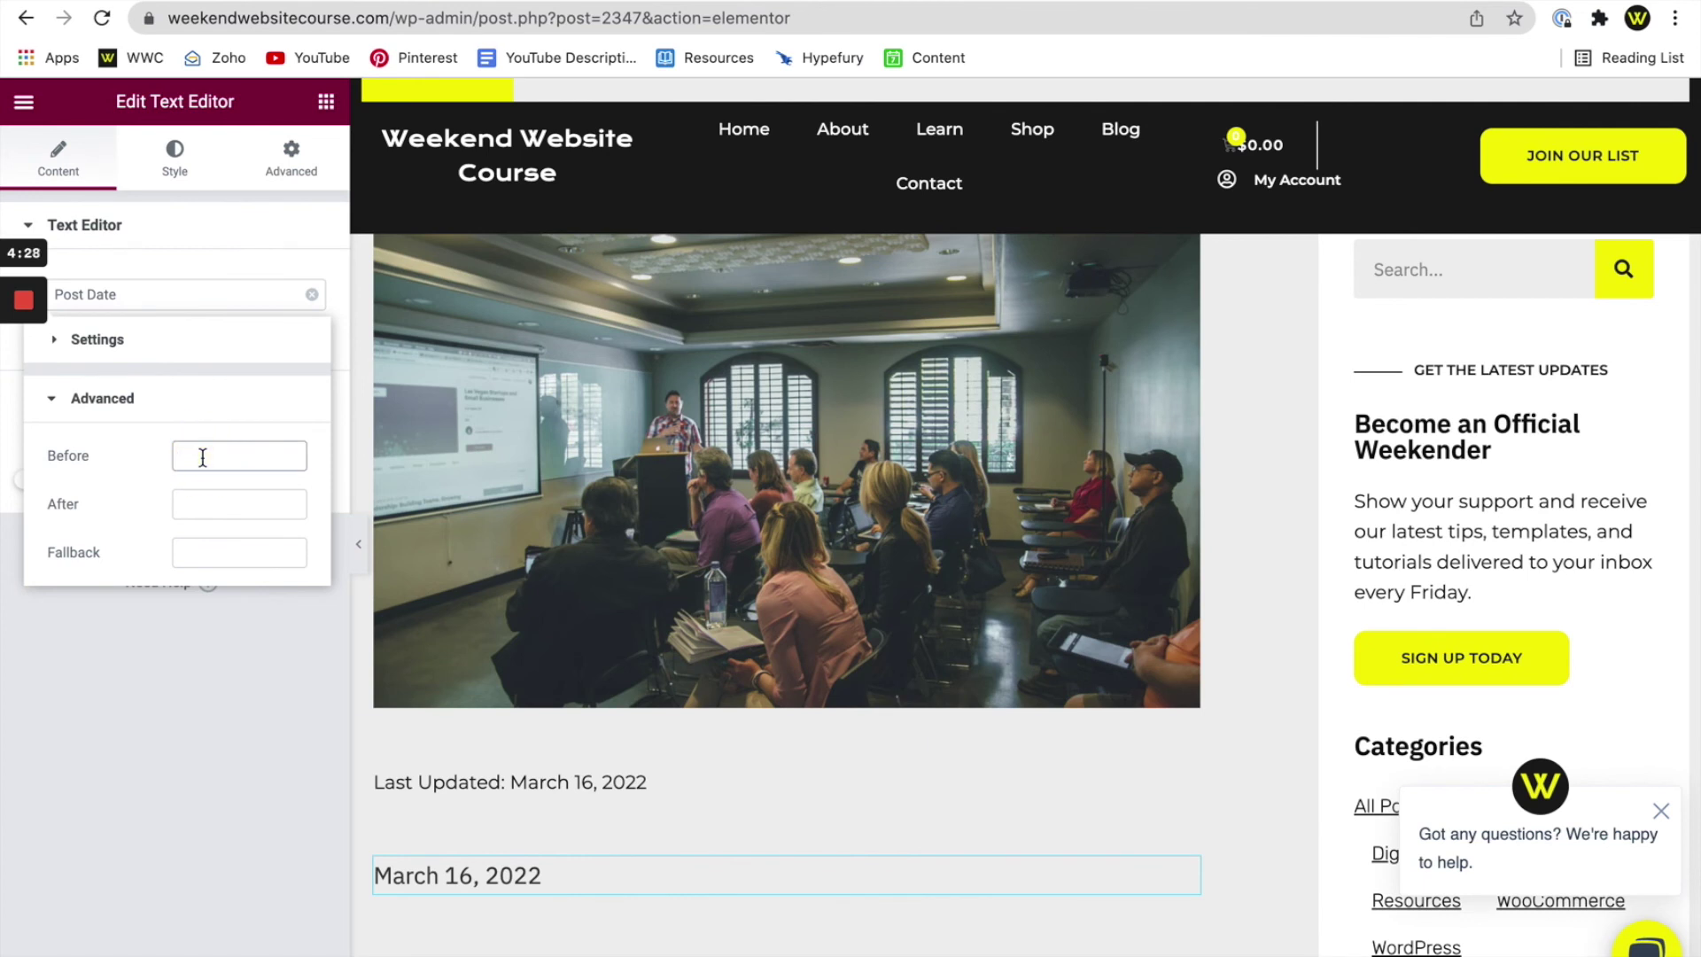
{"action": "type", "text": "Last "}
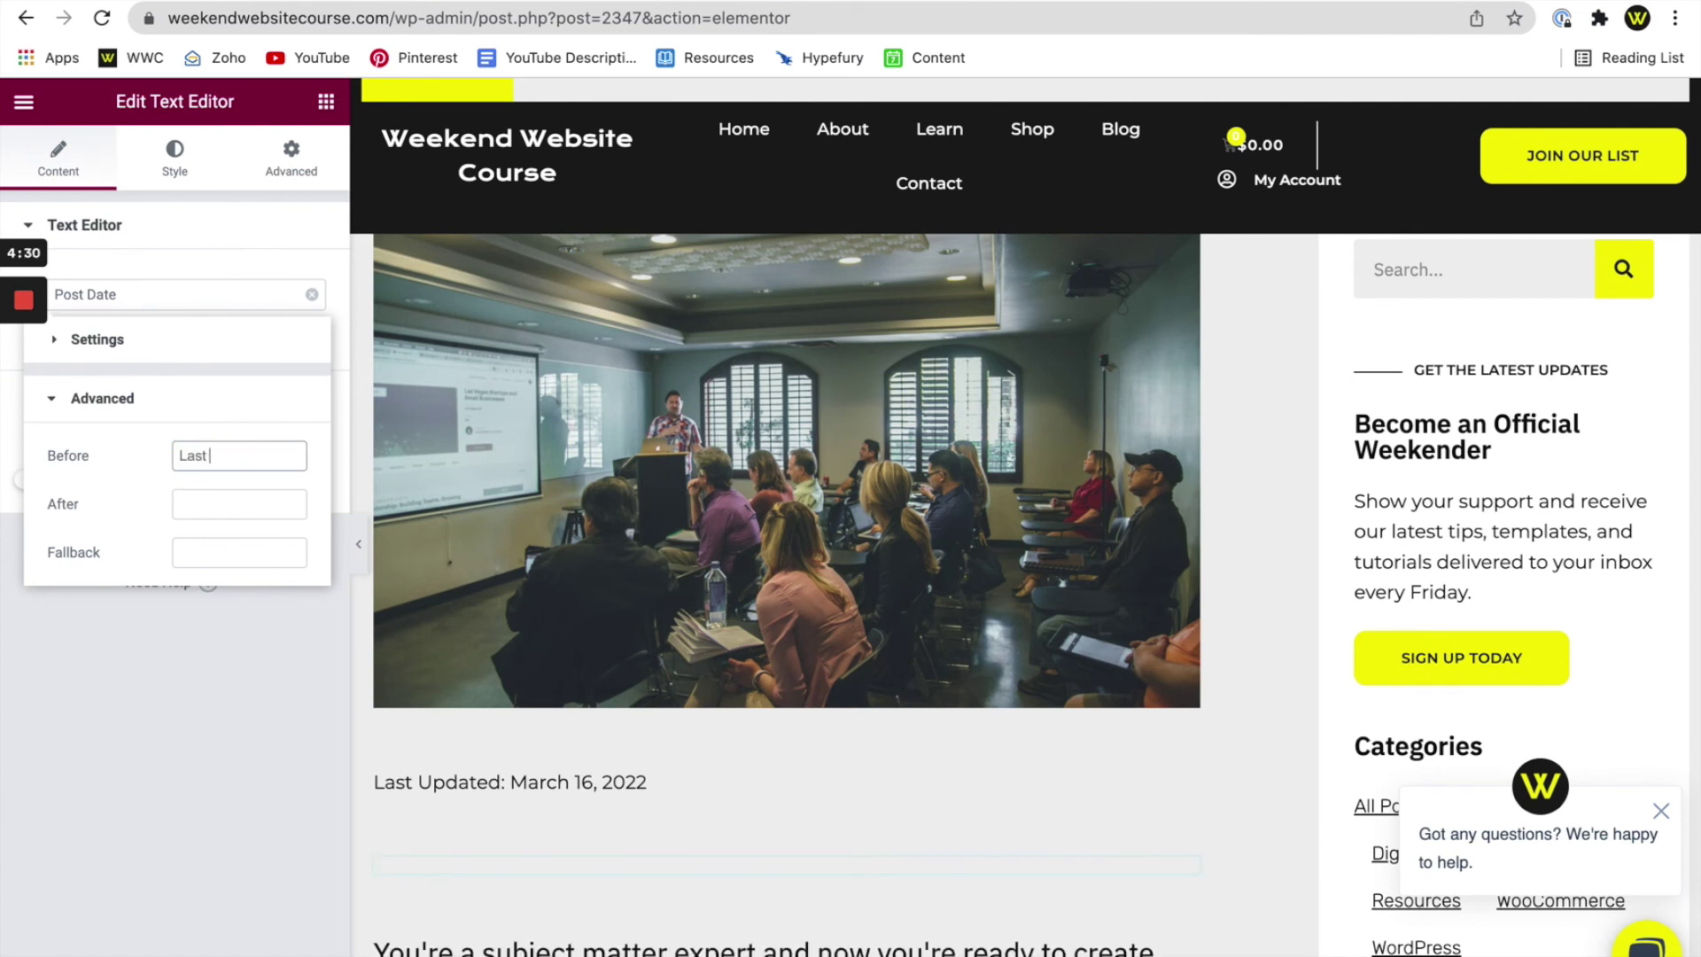
{"action": "type", "text": "Updated"}
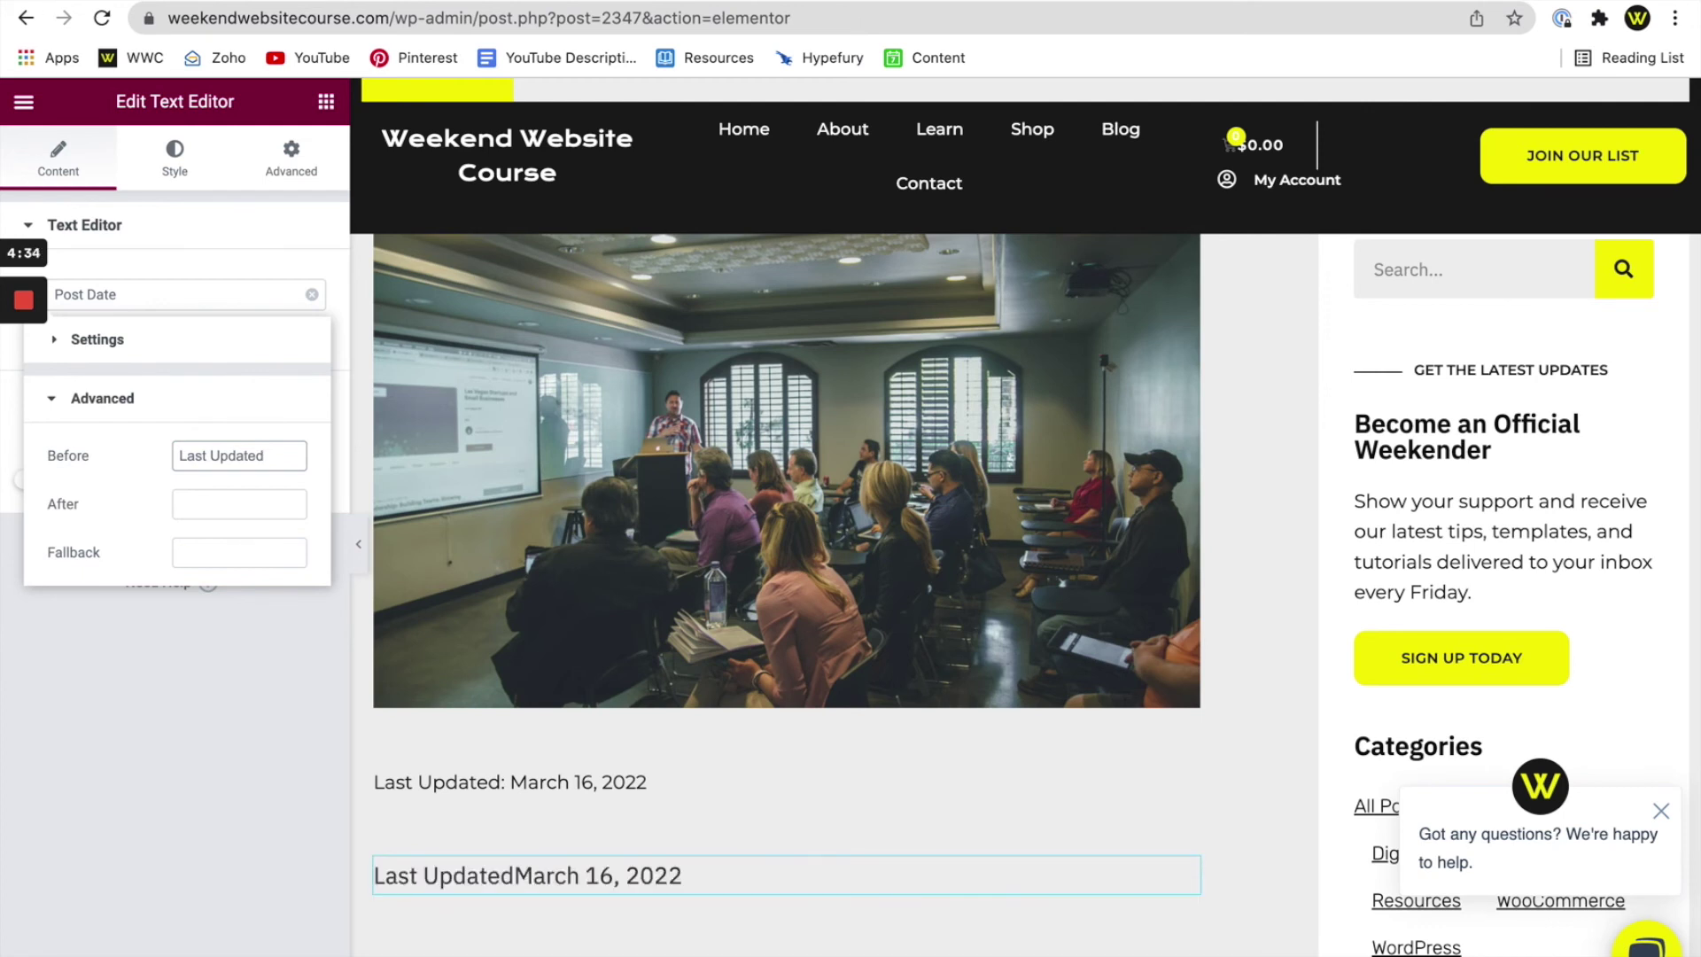
{"action": "type", "text": ":"}
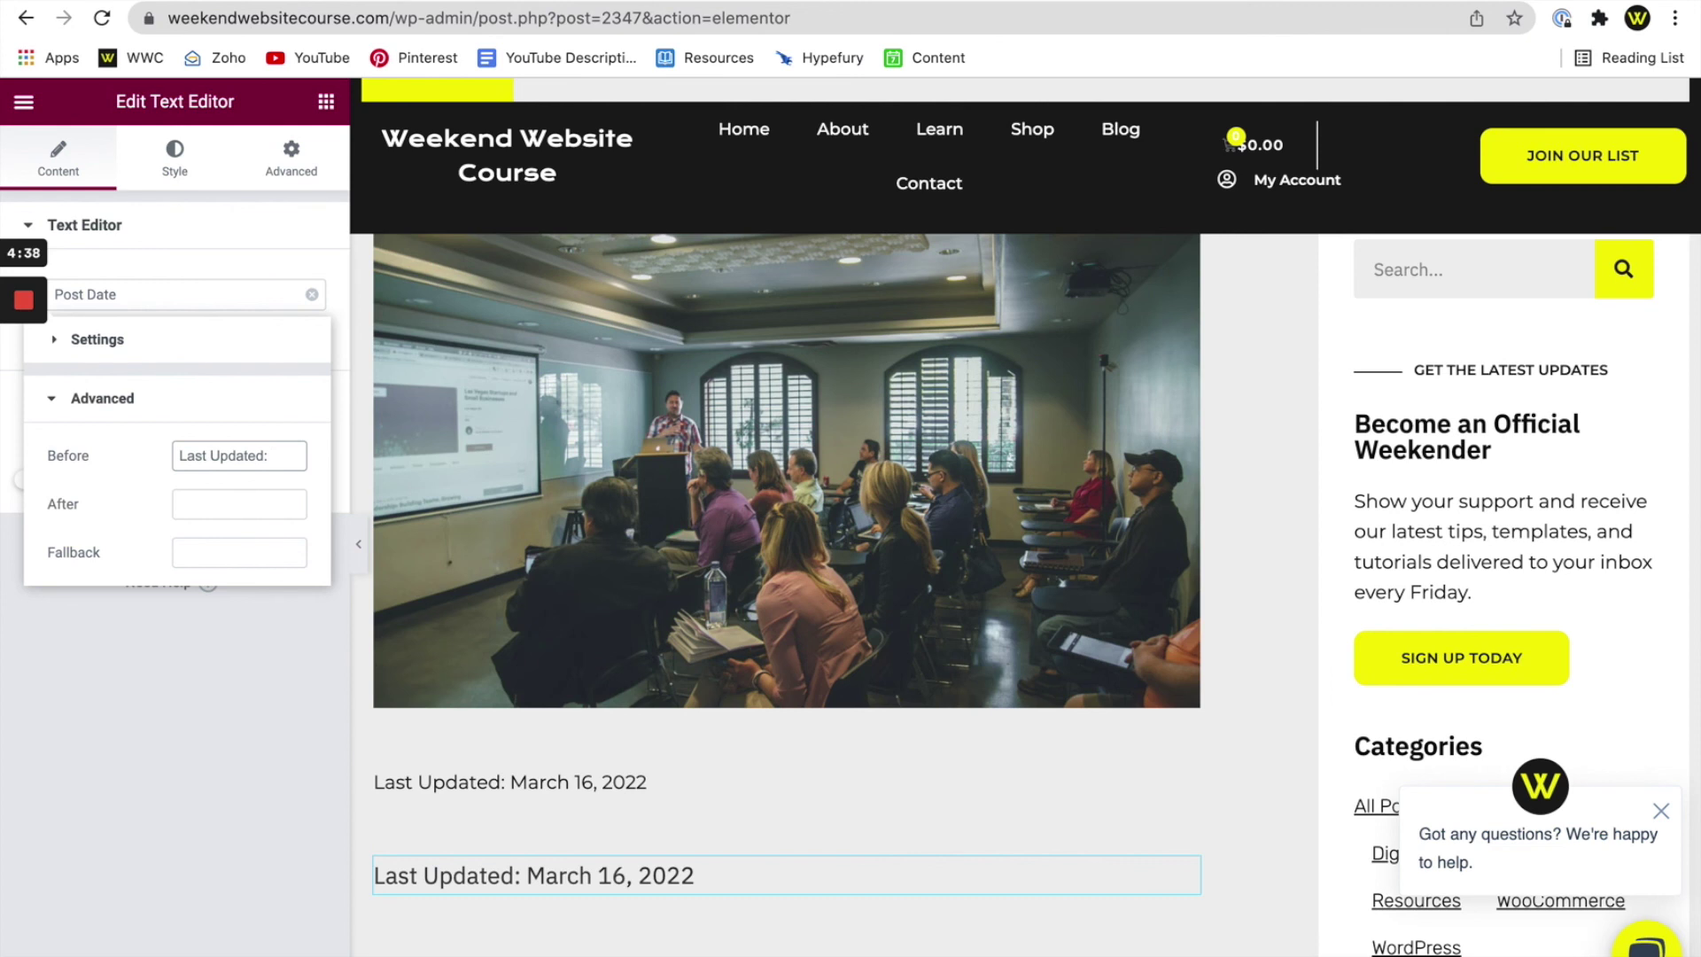
{"action": "left_click", "coordinate": [236, 910]}
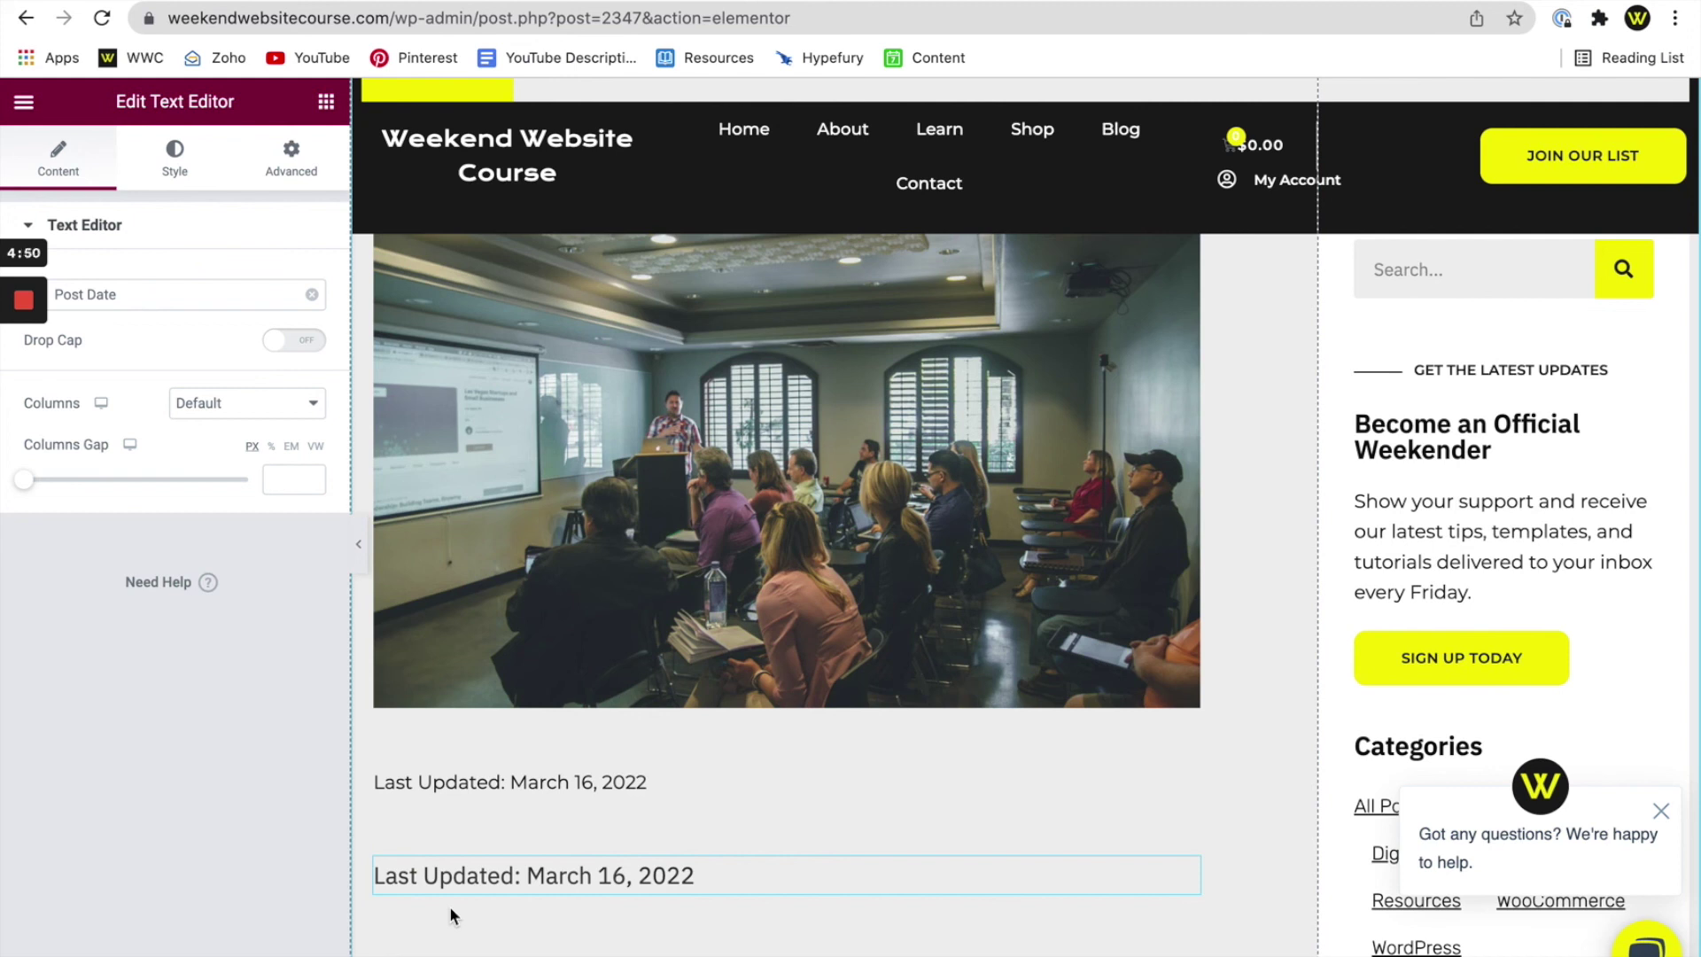
Delete the duplicate Last Updated widget from its right-click menu.
{"action": "mouse_move", "coordinate": [1188, 872]}
{"action": "right_click", "coordinate": [1187, 874]}
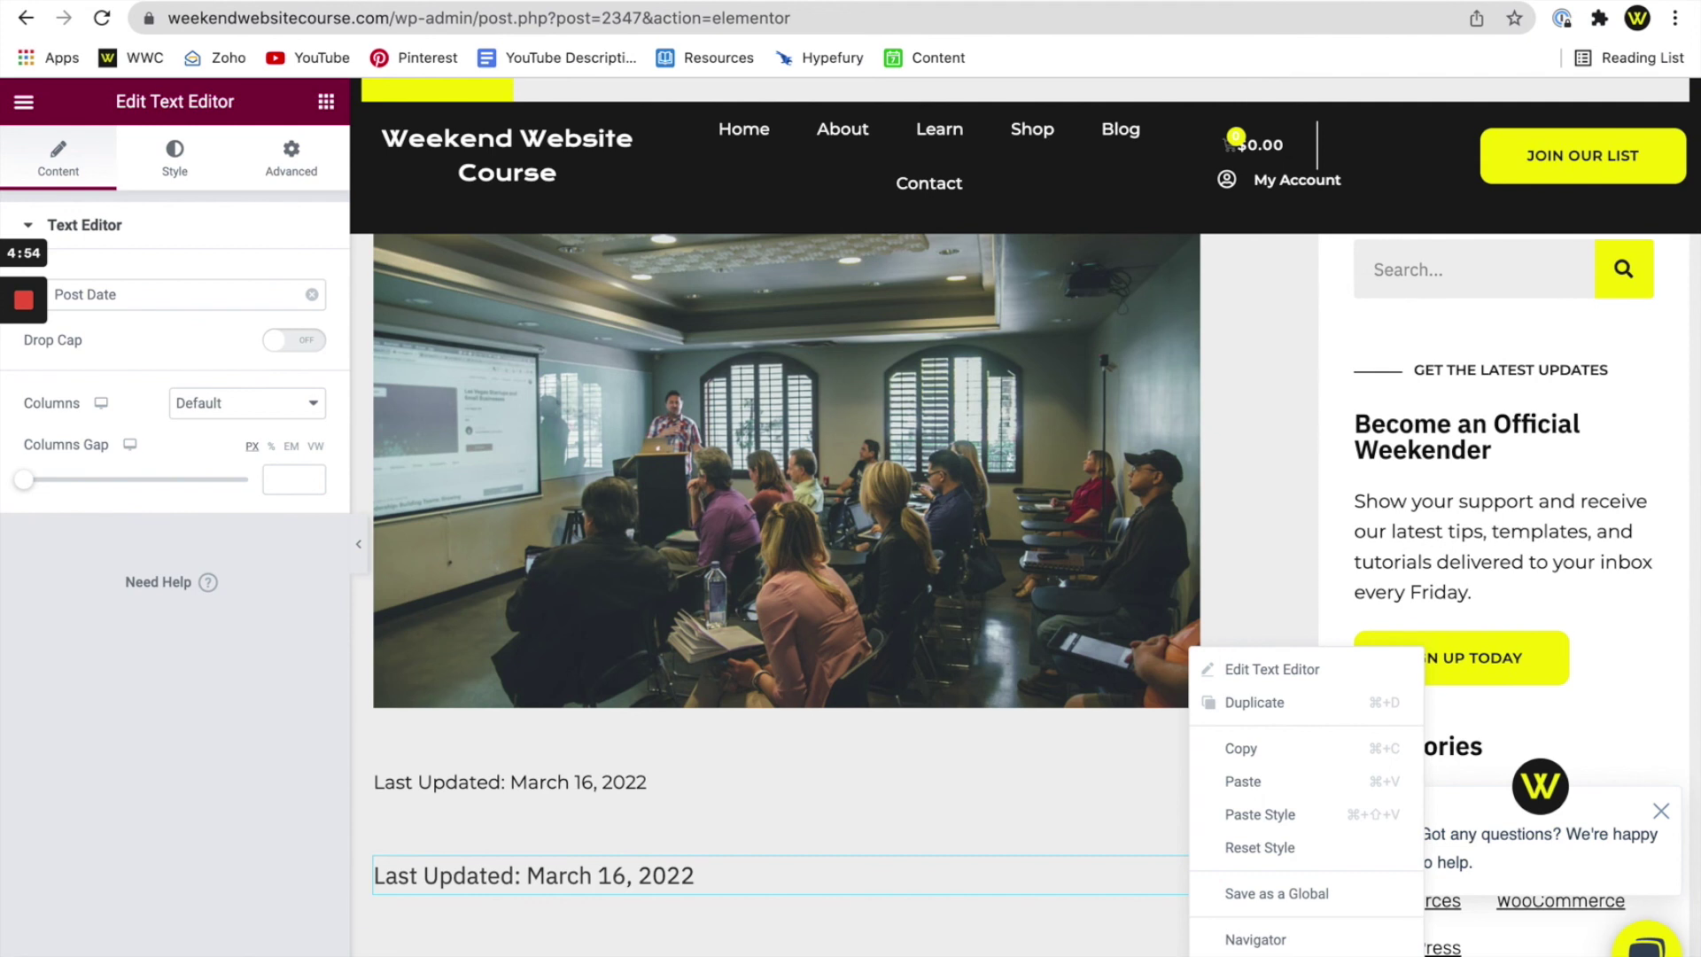
{"action": "left_click", "coordinate": [1240, 953]}
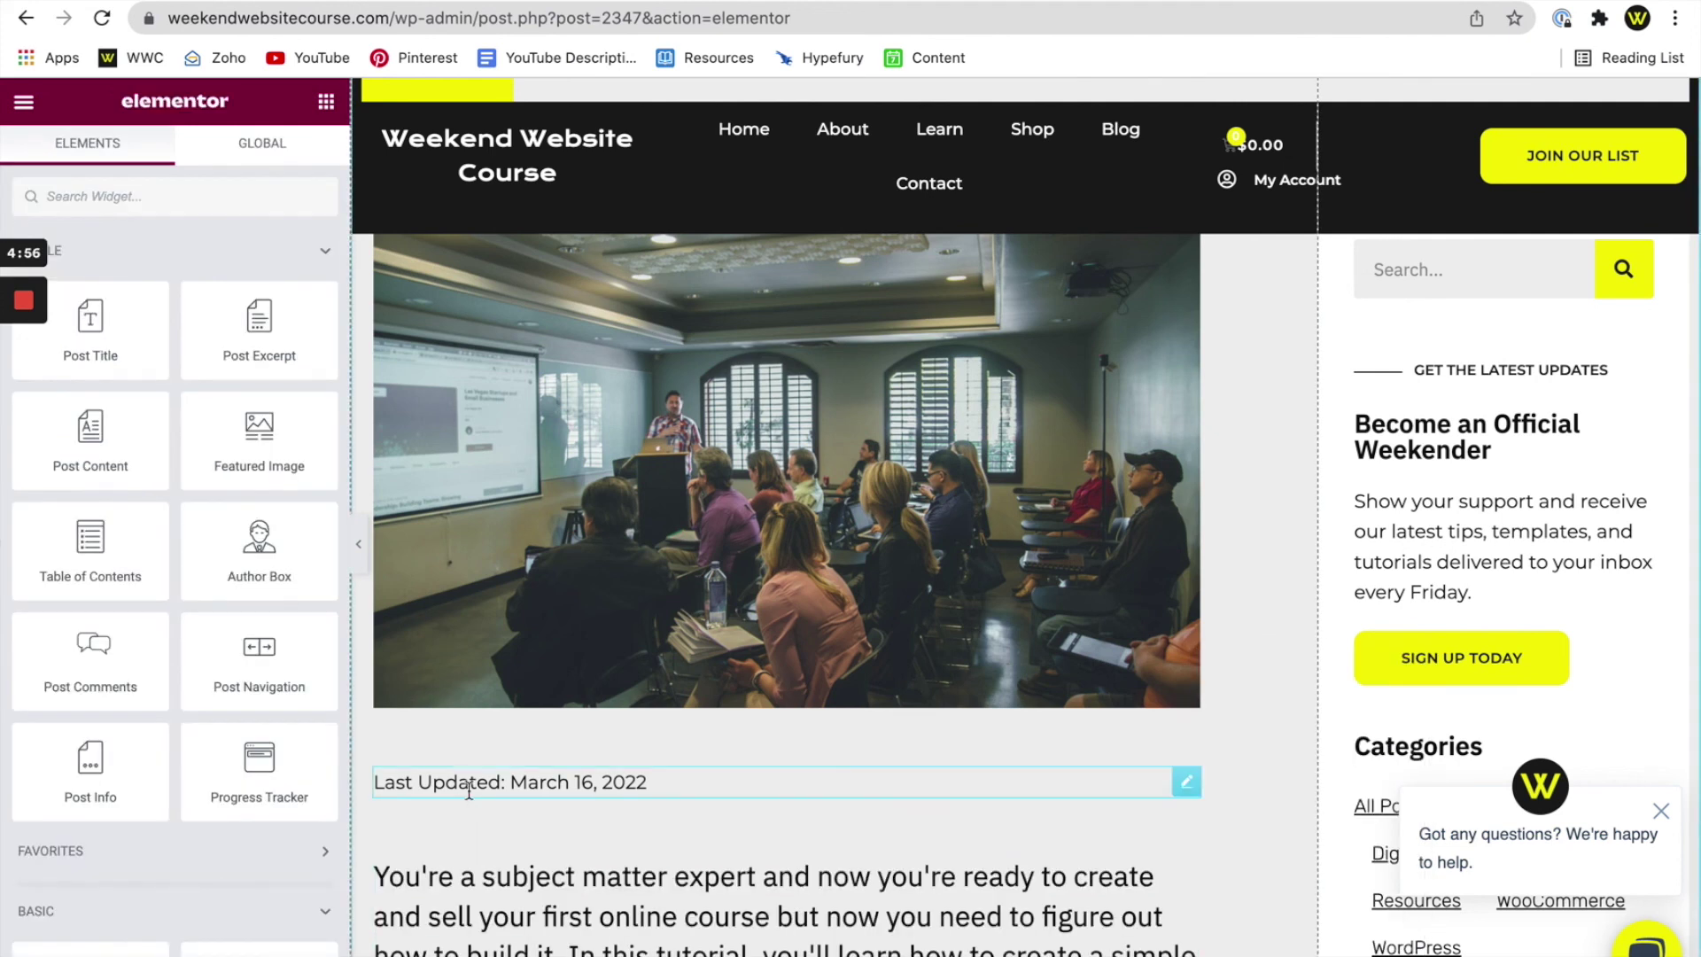